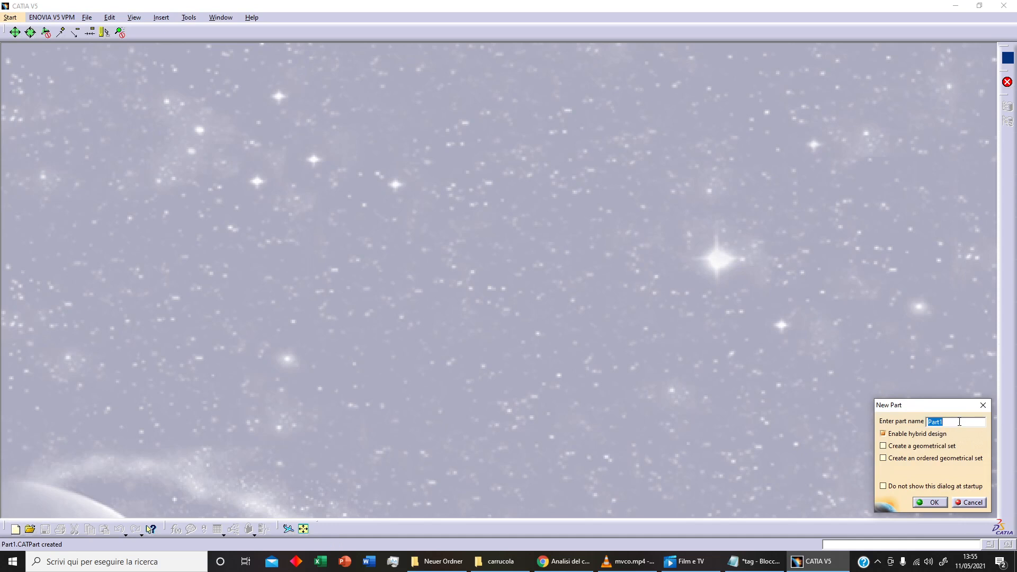
# Step: Create a new part named Muff01 with hybrid design enabled
pyautogui.rightClick(959, 421)
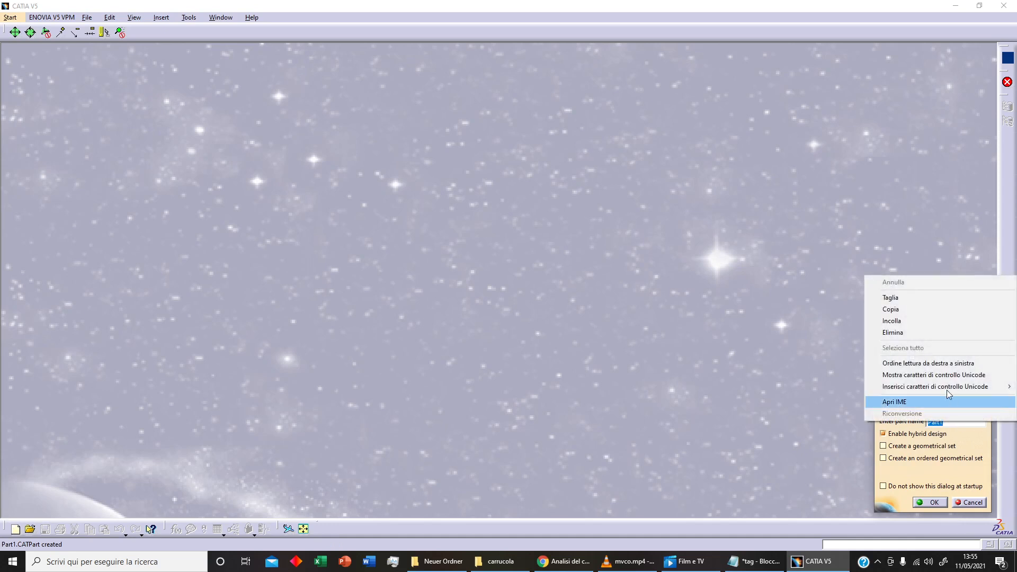
pyautogui.click(922, 320)
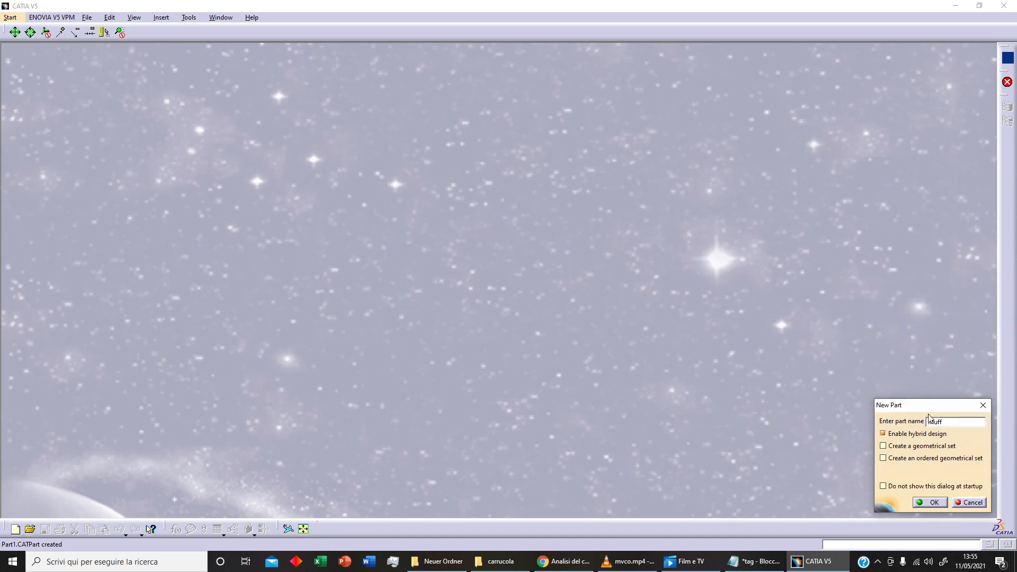
pyautogui.moveTo(949, 438)
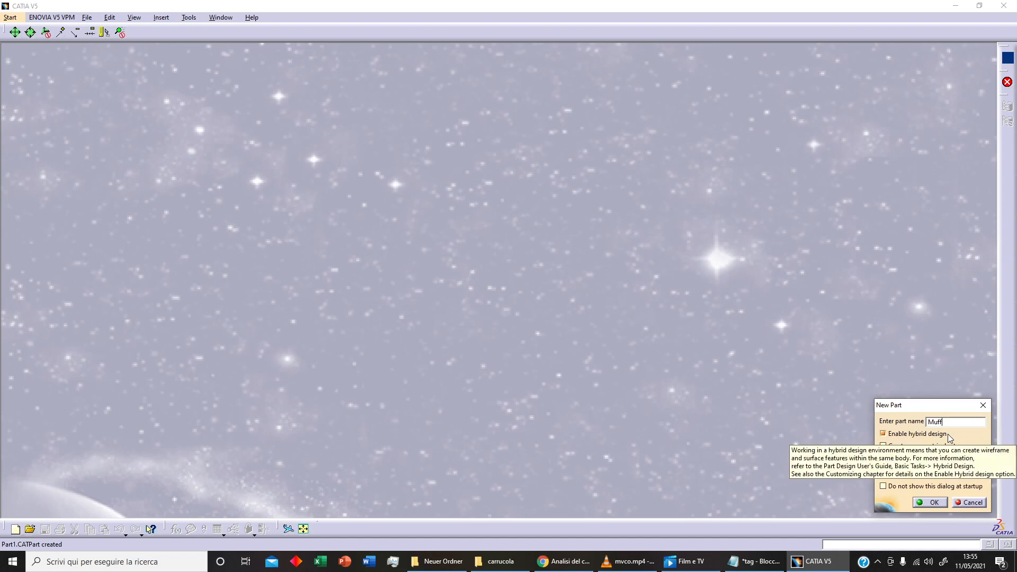
pyautogui.write('01')
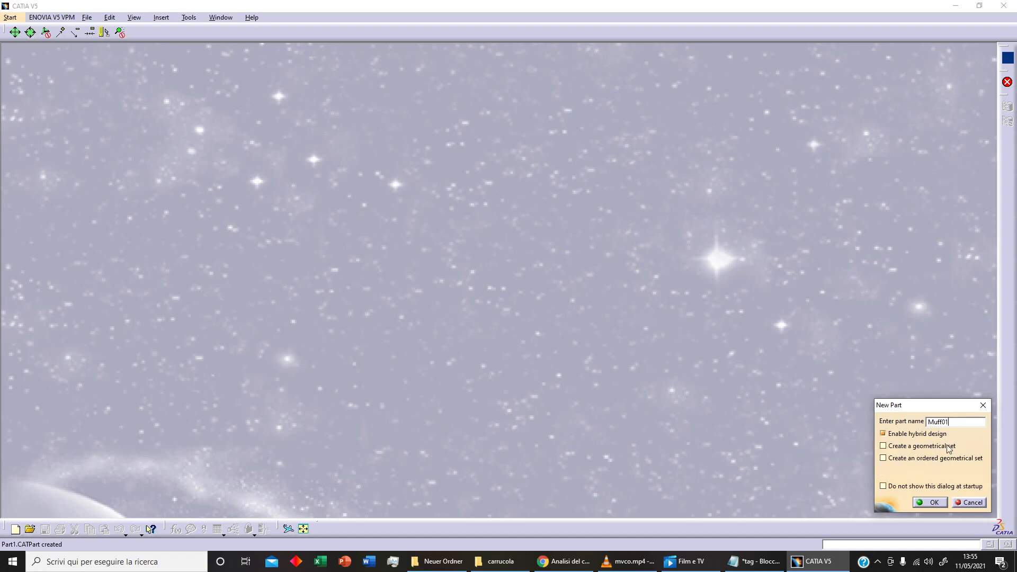
pyautogui.click(938, 501)
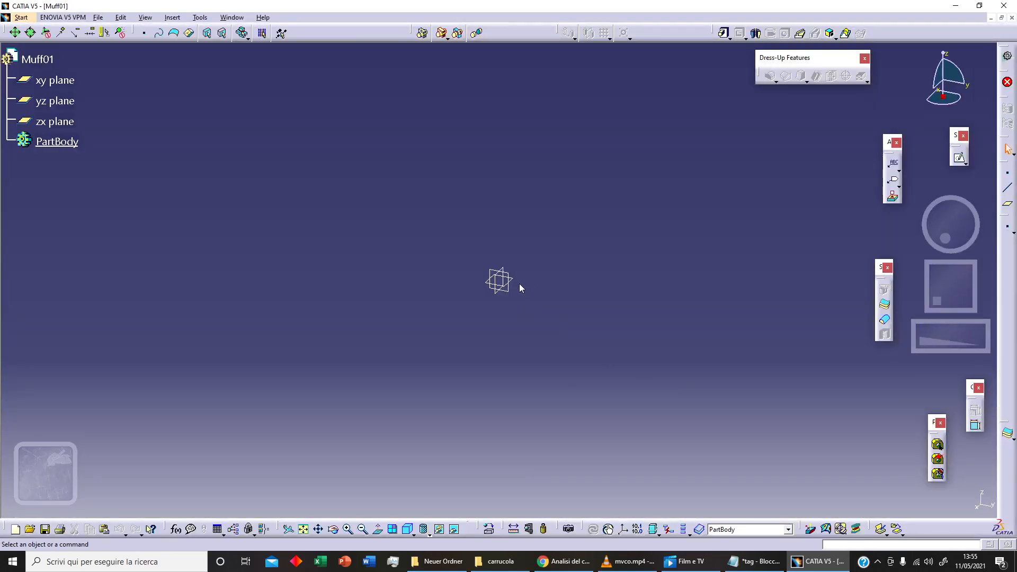
# Step: Start a sketch on the xy plane and draw a circle centred on the origin with a radius of about 45 mm
pyautogui.click(517, 281)
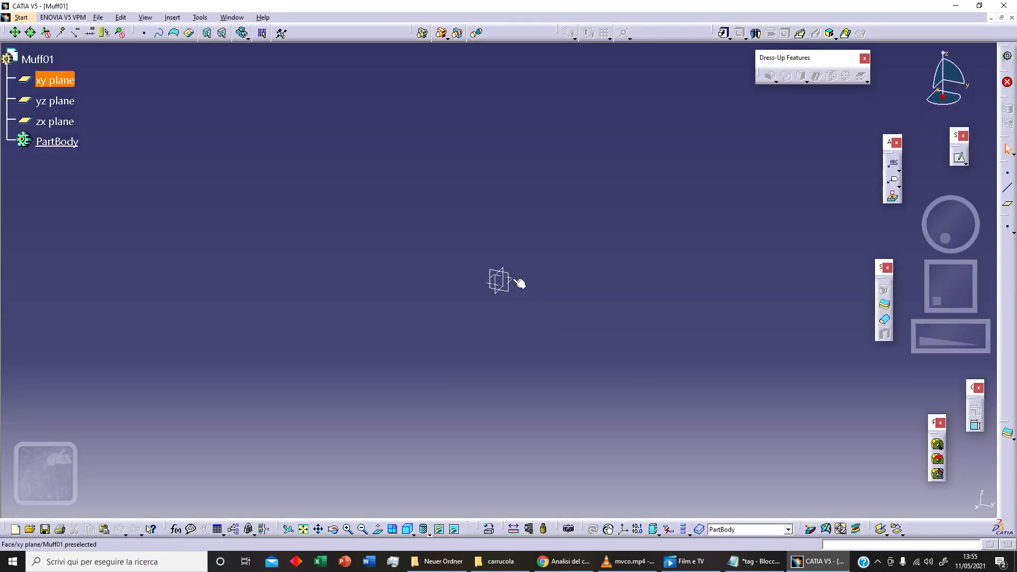
pyautogui.click(959, 159)
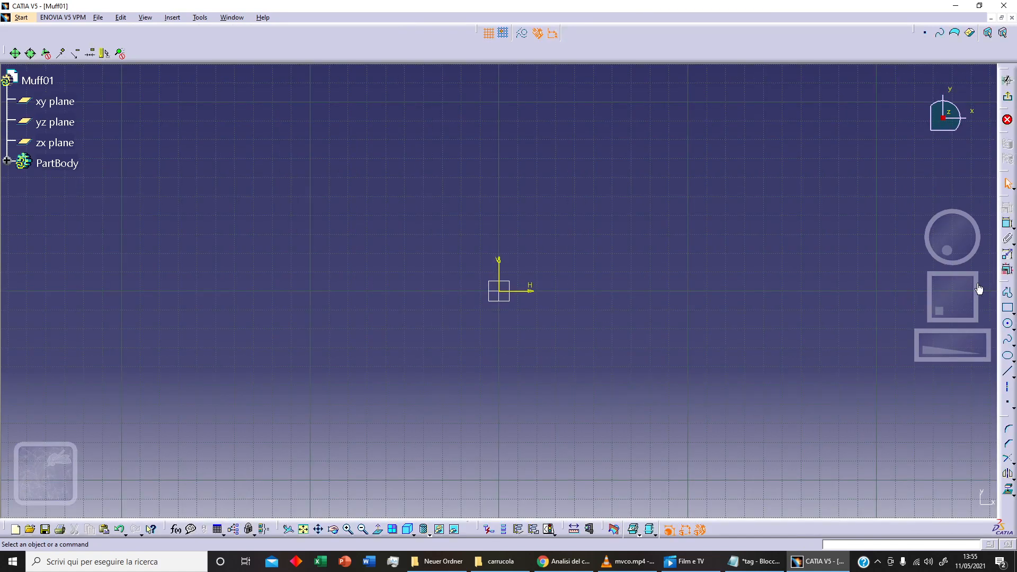
pyautogui.click(1007, 323)
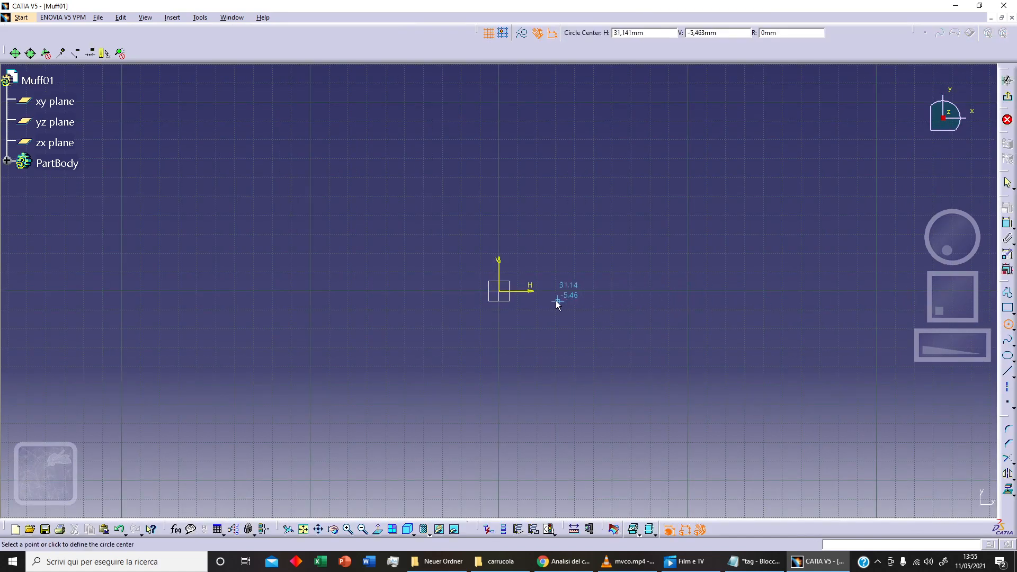
pyautogui.click(501, 291)
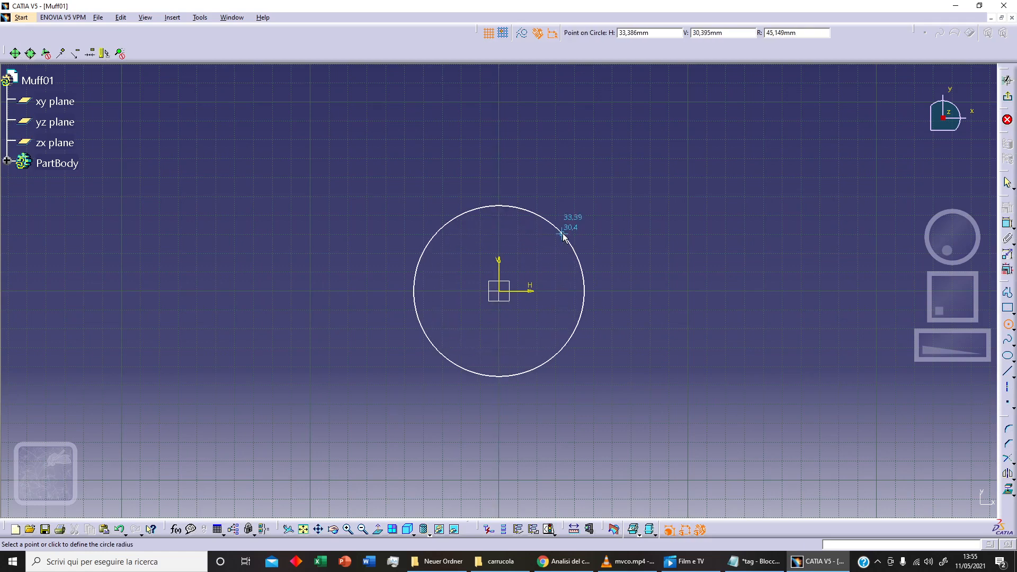
pyautogui.click(562, 234)
# Step: Dimension the circle's diameter and set it to 8 mm
pyautogui.click(1007, 223)
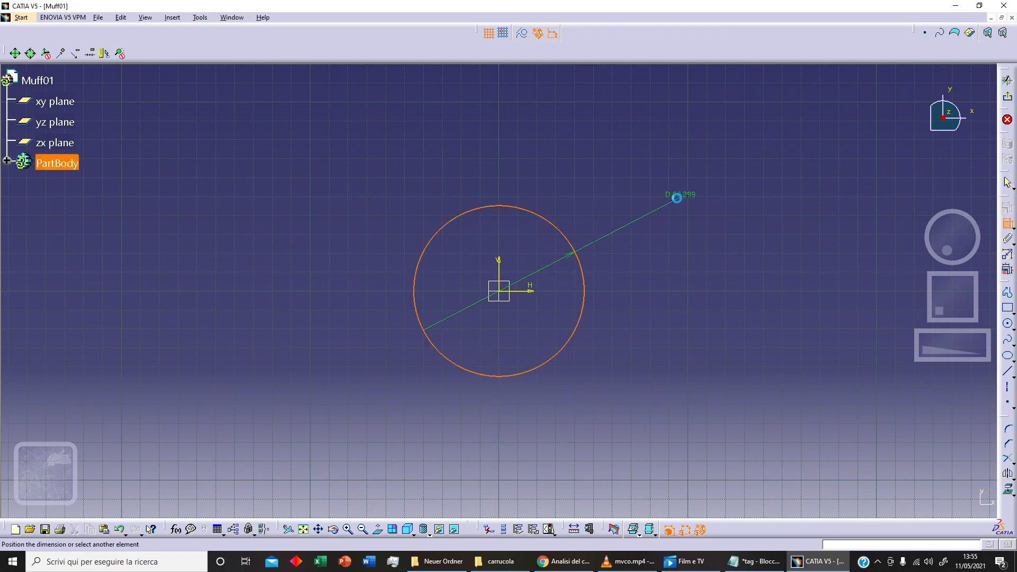
pyautogui.click(612, 214)
pyautogui.doubleClick(611, 214)
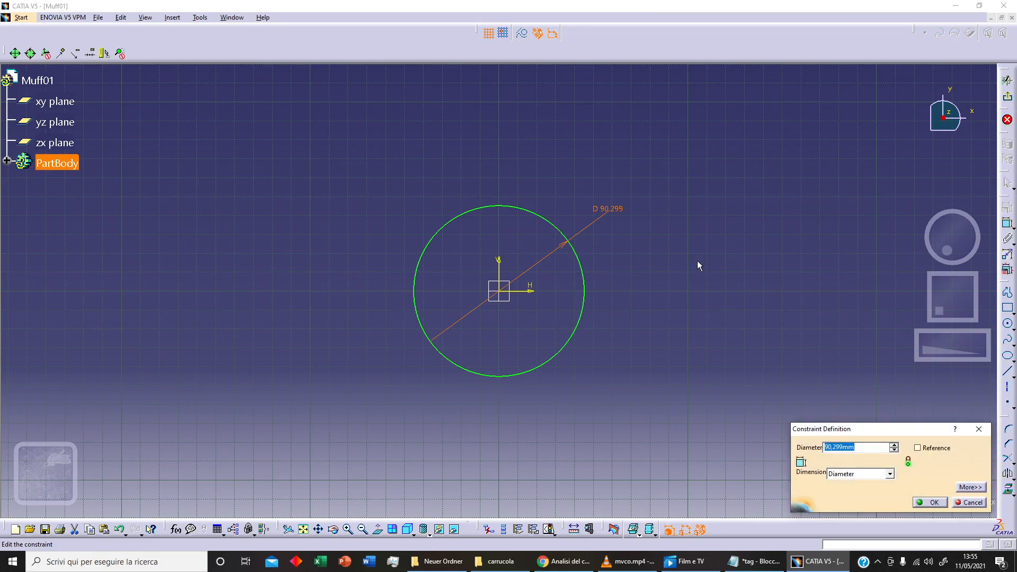
pyautogui.write('8')
pyautogui.press('Return')
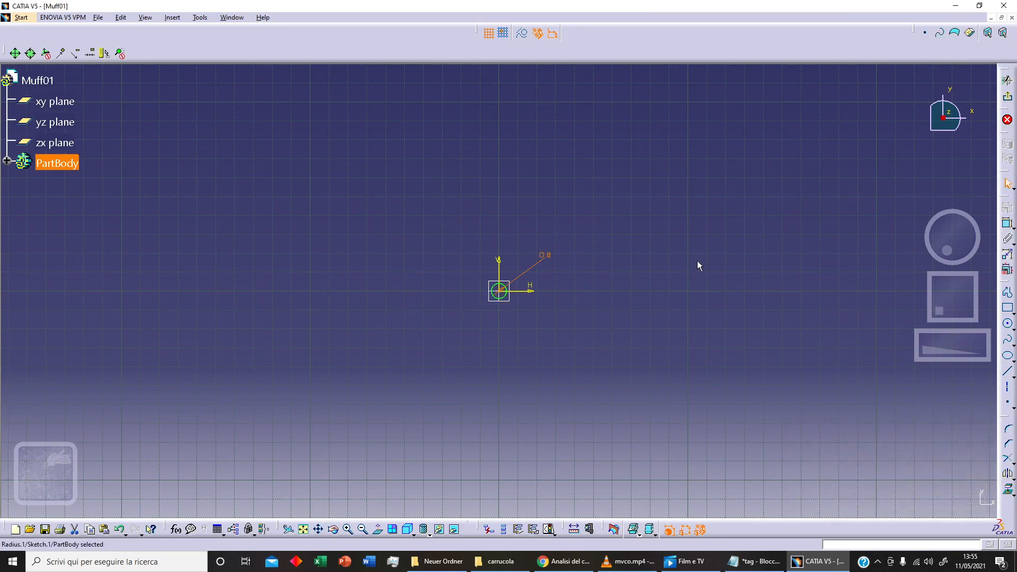
# Step: Draw a second circle about 14 mm in diameter around the first one, centred on the origin
pyautogui.moveTo(601, 294)
pyautogui.mouseDown(button='middle')
pyautogui.moveTo(613, 213)
pyautogui.moveTo(648, 179)
pyautogui.mouseUp(button='middle')
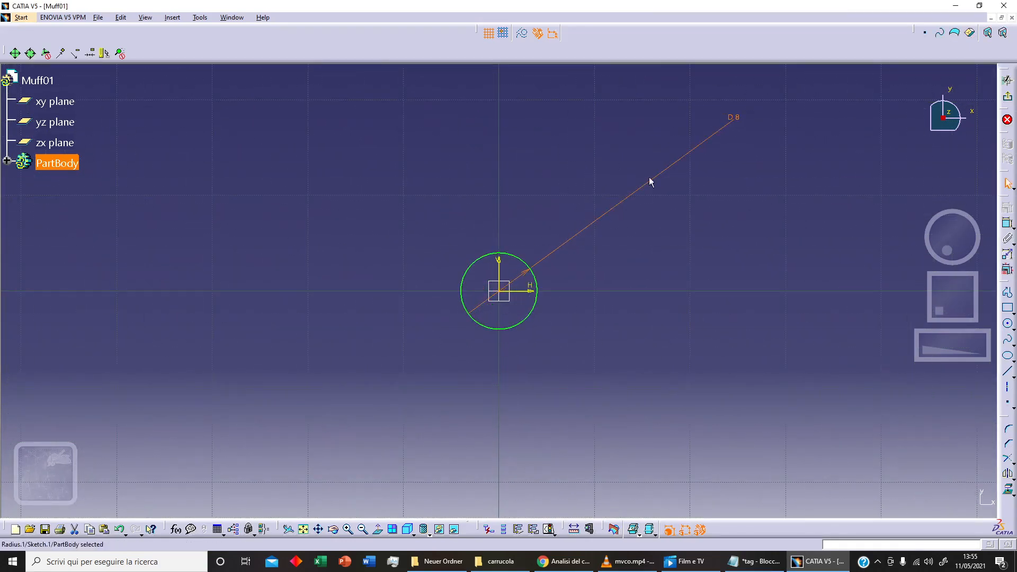
pyautogui.click(1007, 323)
pyautogui.click(500, 292)
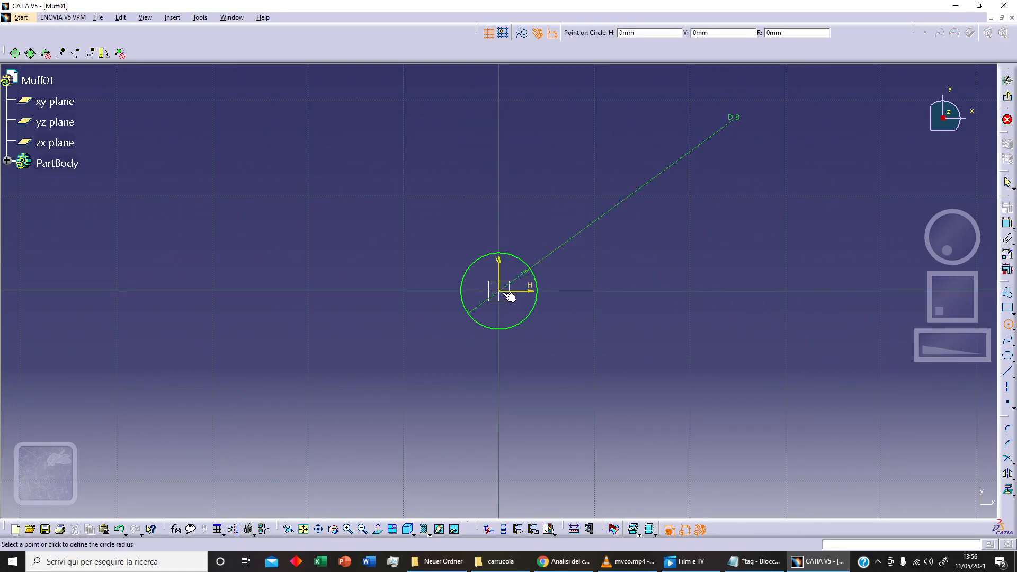
pyautogui.click(566, 286)
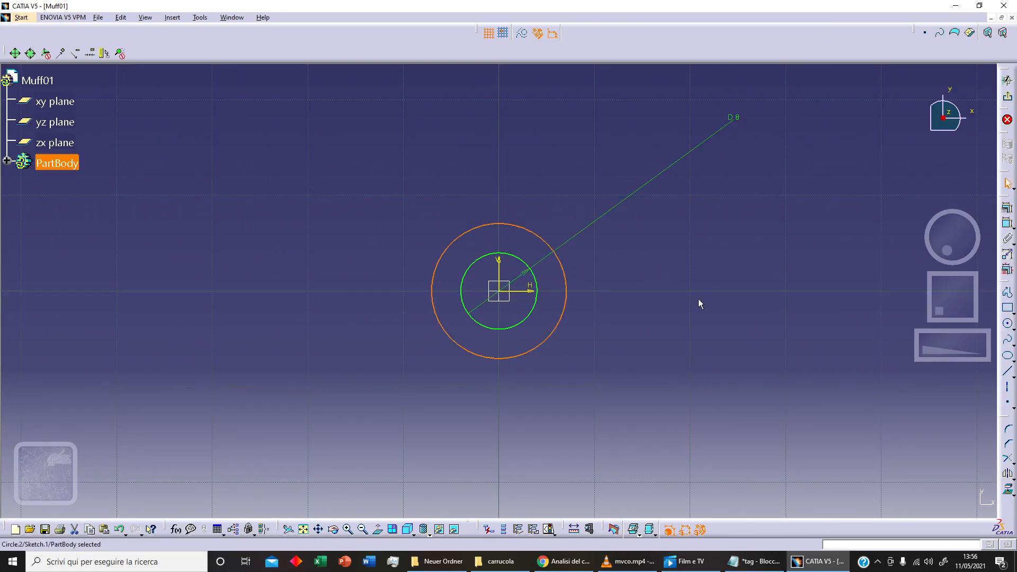
# Step: Dimension the outer circle's diameter and set it to 12 mm
pyautogui.click(1007, 223)
pyautogui.click(640, 276)
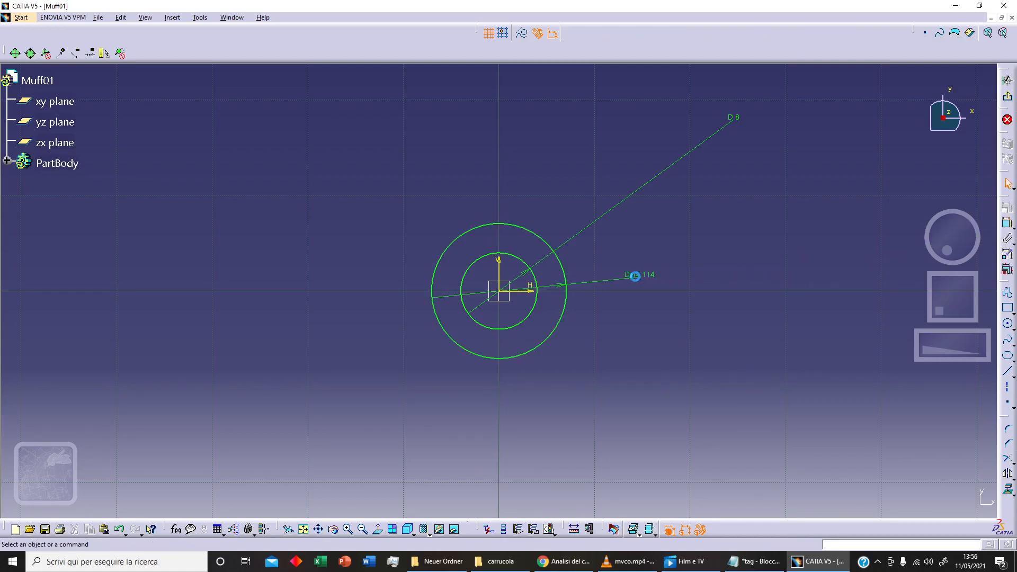
pyautogui.doubleClick(638, 275)
pyautogui.write('12')
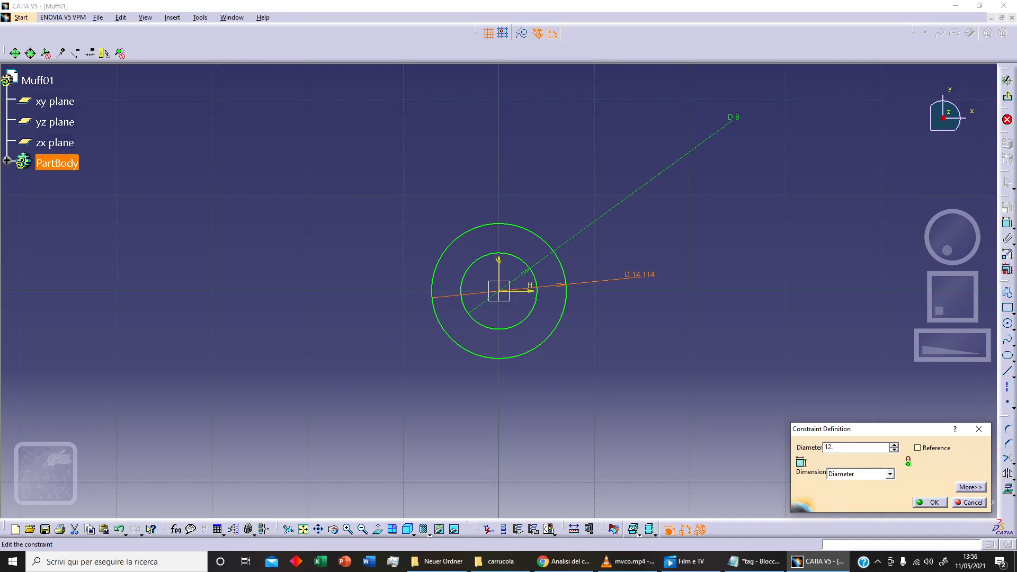
pyautogui.press('Return')
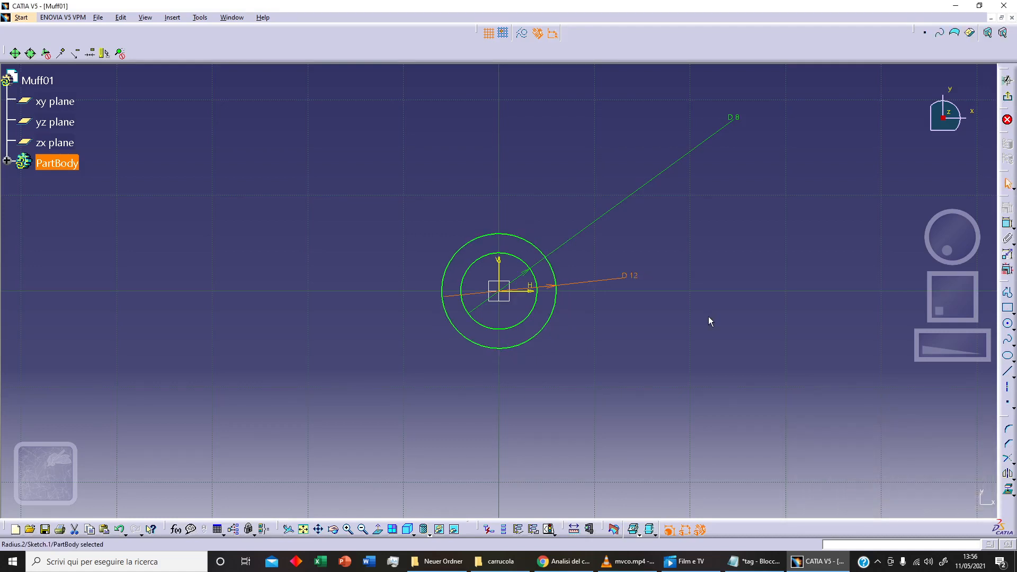
# Step: Apply a concentricity constraint between the inner and outer circles
pyautogui.click(528, 314)
pyautogui.keyDown('ctrl'); pyautogui.click(547, 328); pyautogui.keyUp('ctrl')
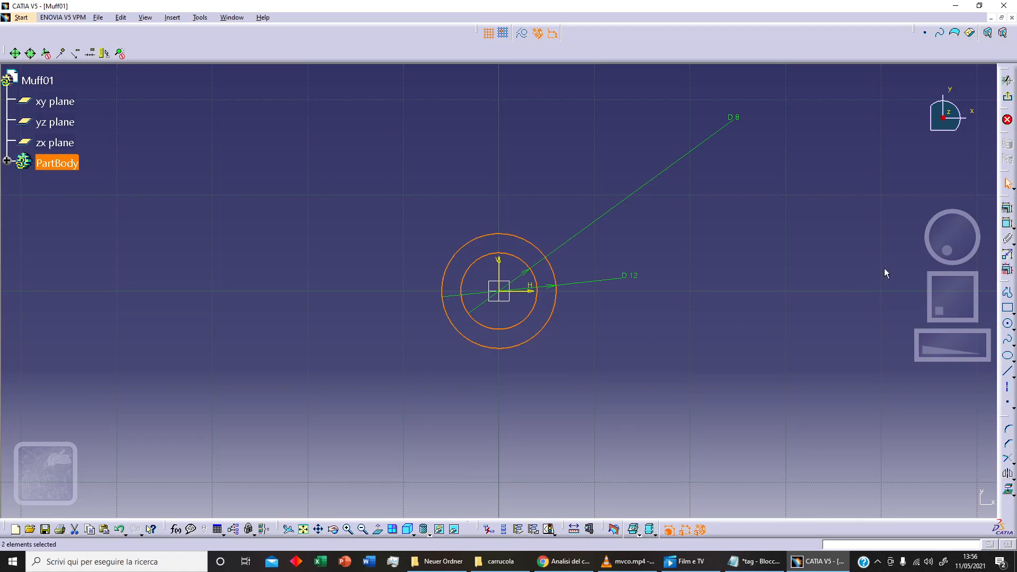
pyautogui.click(1006, 222)
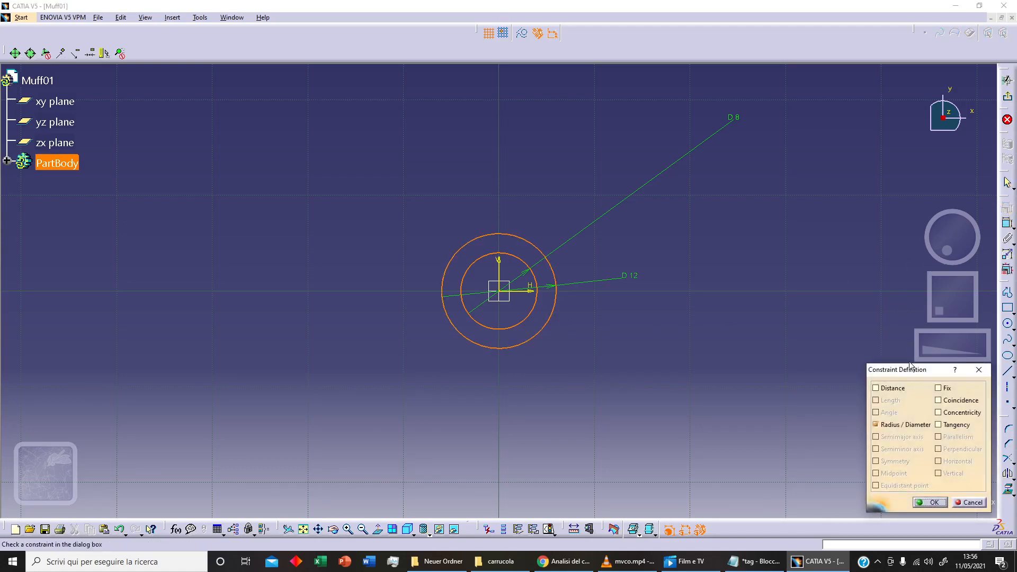
pyautogui.click(962, 412)
pyautogui.click(932, 503)
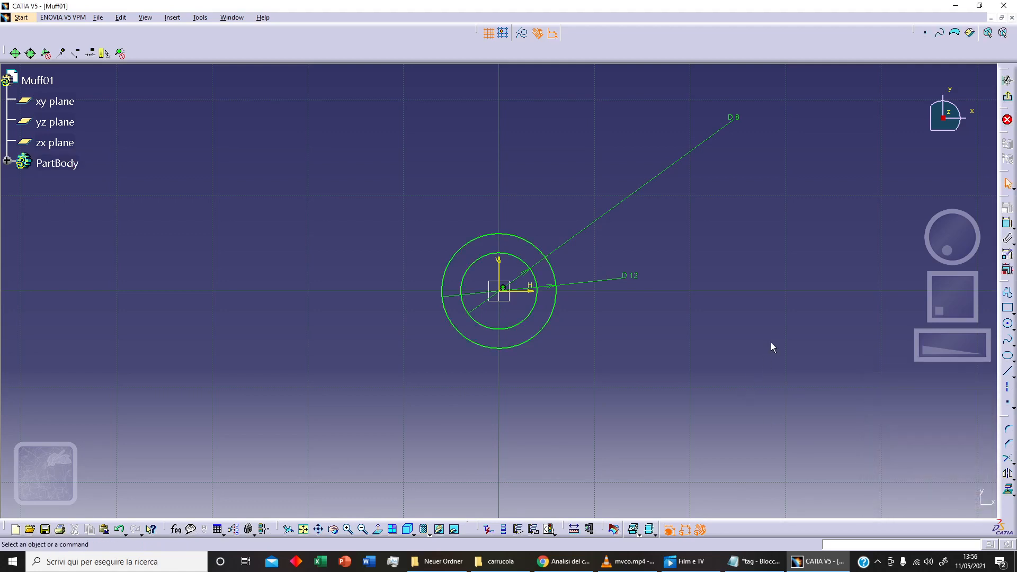
# Step: Exit the sketch and extrude the two-circle profile as a pad with a length of 6.5 mm
pyautogui.click(1007, 96)
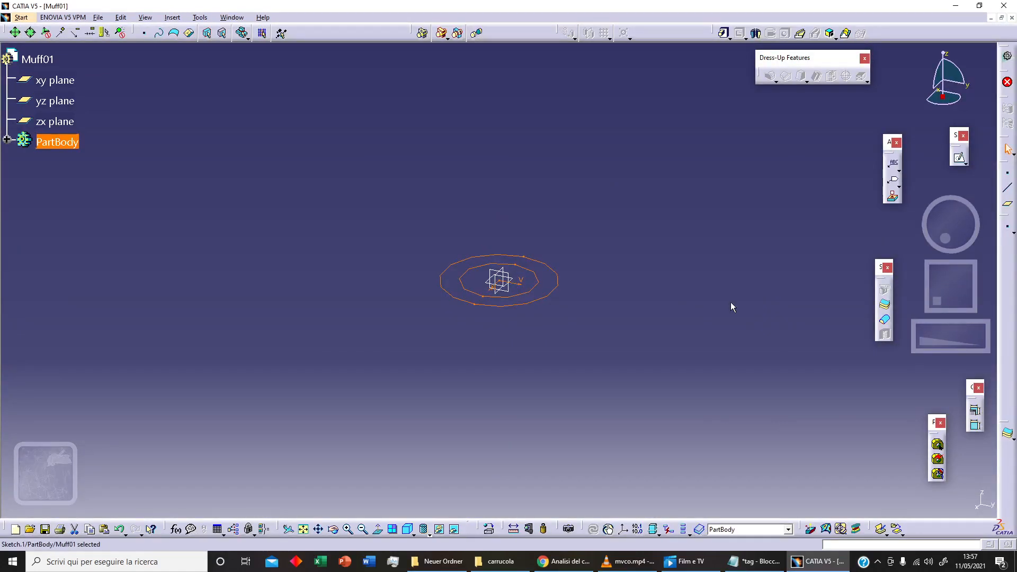
pyautogui.click(723, 34)
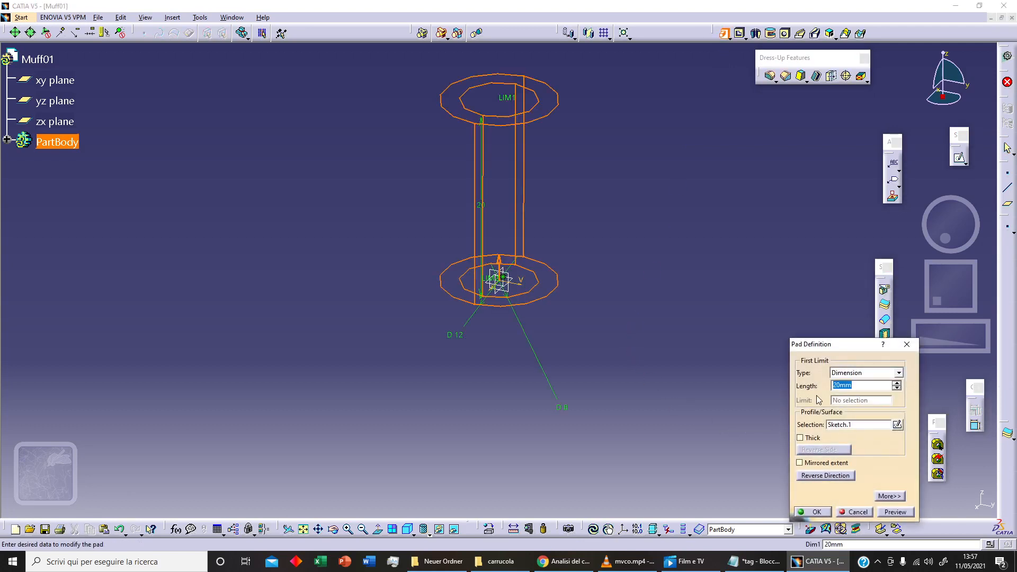
pyautogui.write('6.5')
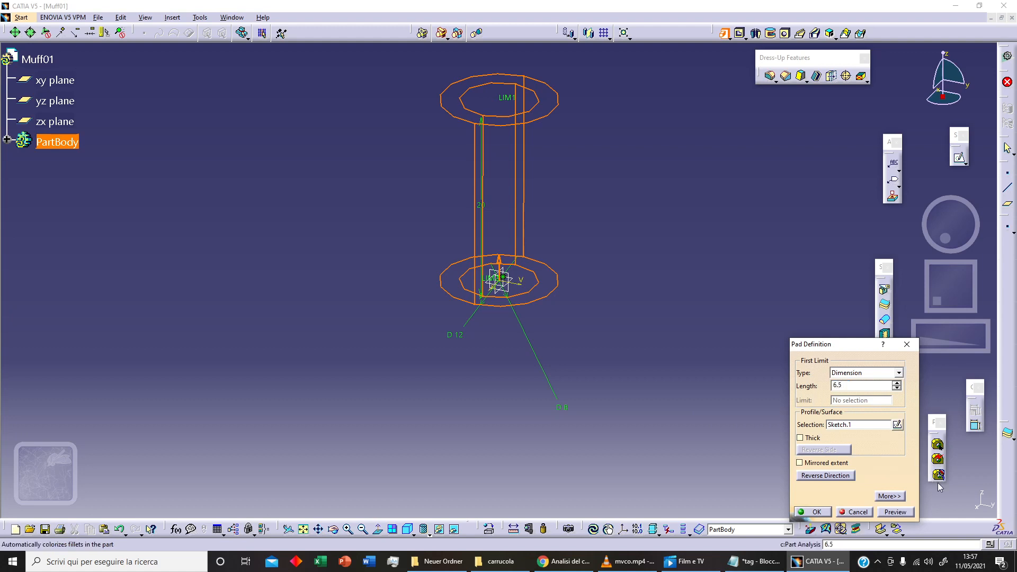
pyautogui.click(828, 513)
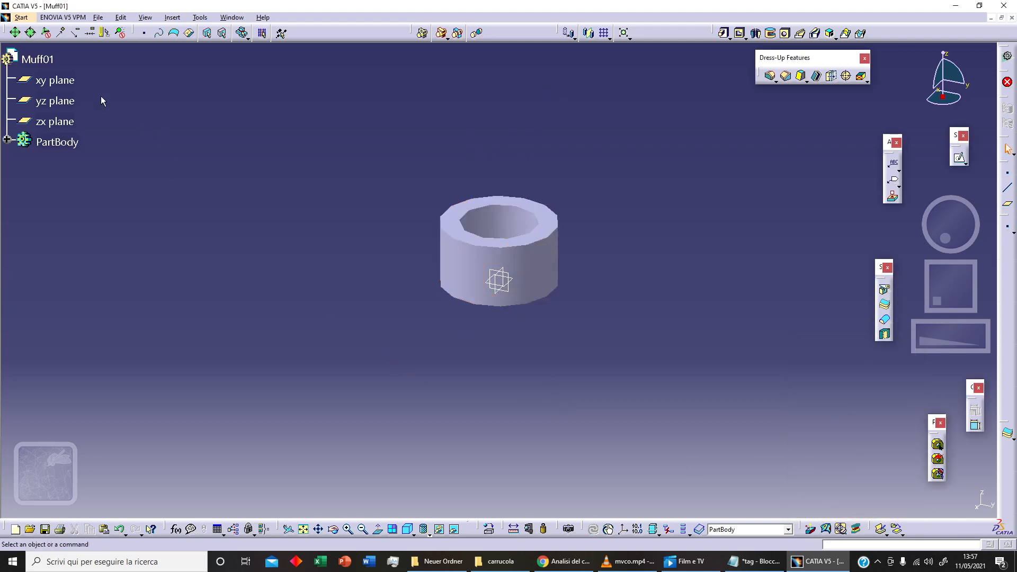
# Step: Hide the xy, yz and zx reference planes
pyautogui.click(55, 80)
pyautogui.keyDown('shift'); pyautogui.click(66, 121); pyautogui.keyUp('shift')
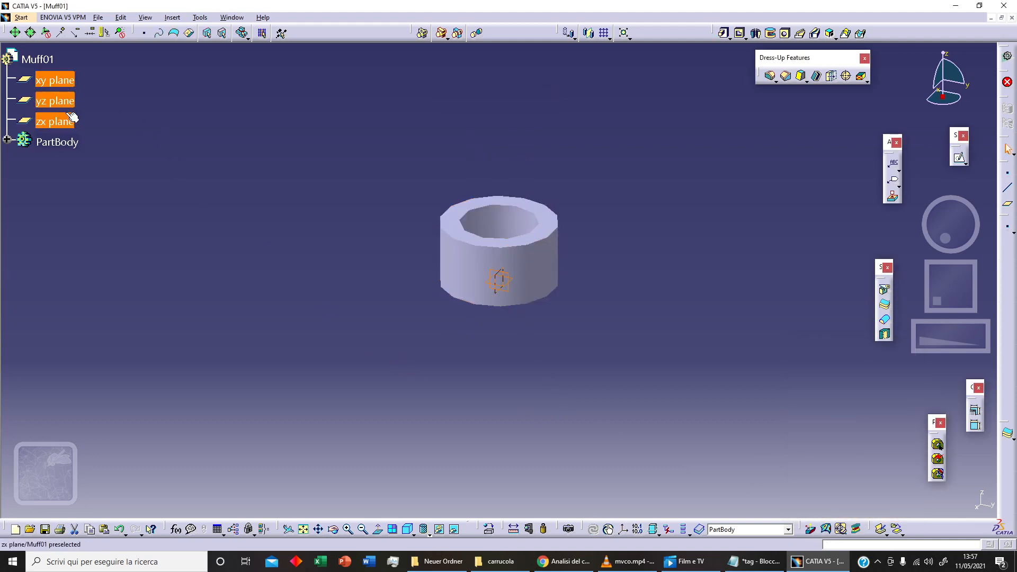
pyautogui.rightClick(71, 79)
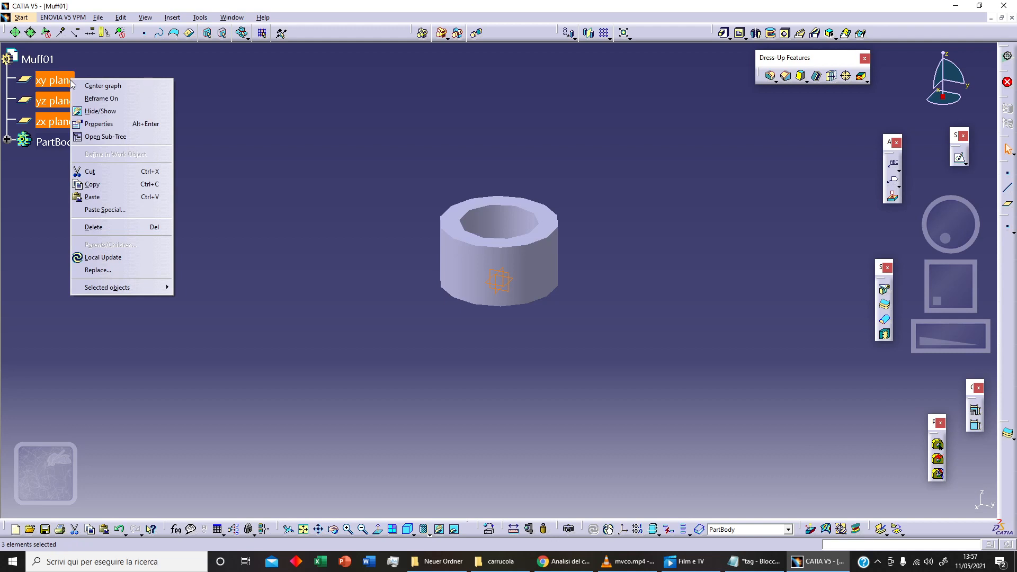
pyautogui.click(117, 112)
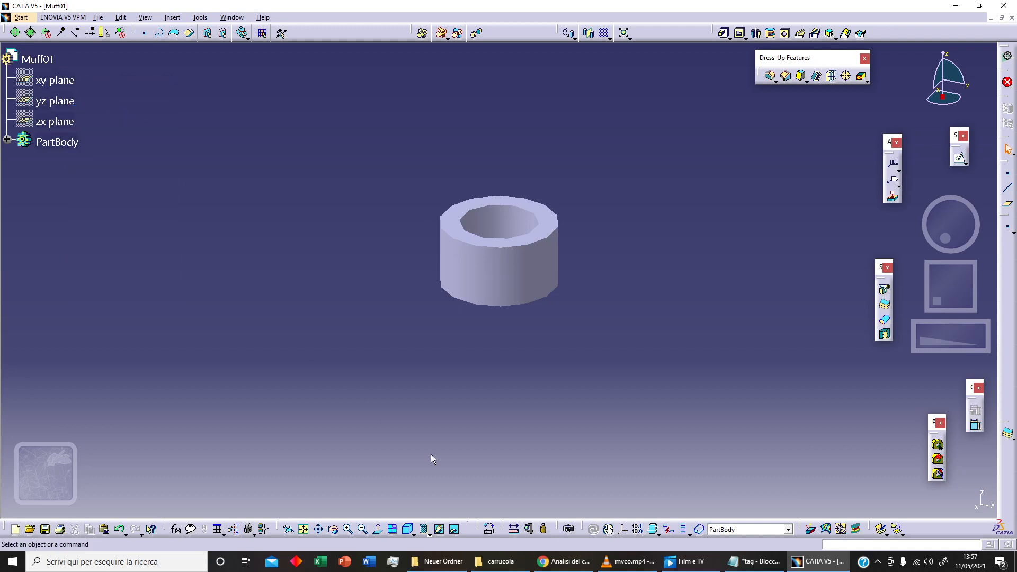
# Step: Apply the Silver Grey painting material from the default material catalog to the whole Muff01 part
pyautogui.click(489, 528)
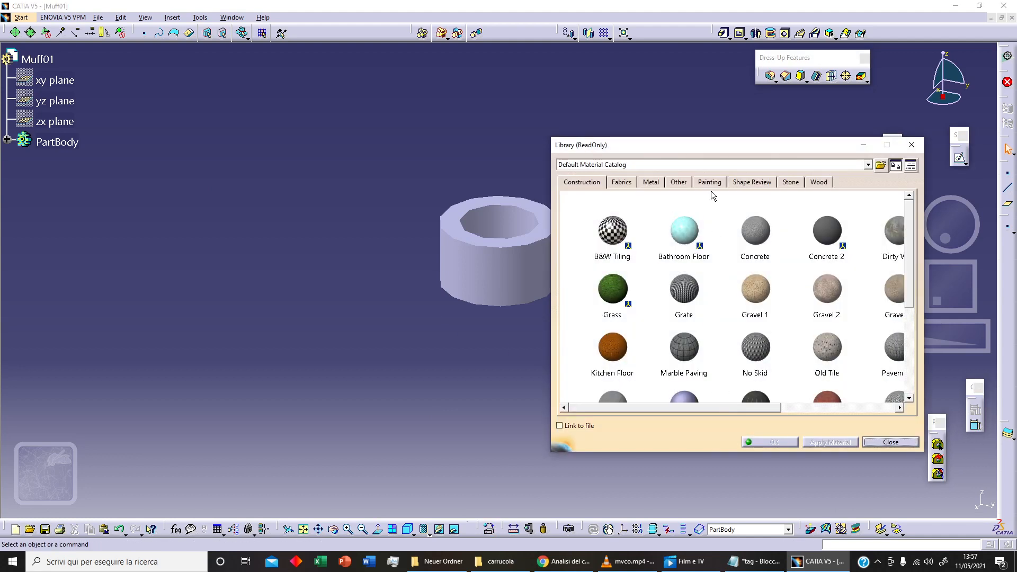
pyautogui.click(710, 181)
pyautogui.scroll(-3, 762, 318)
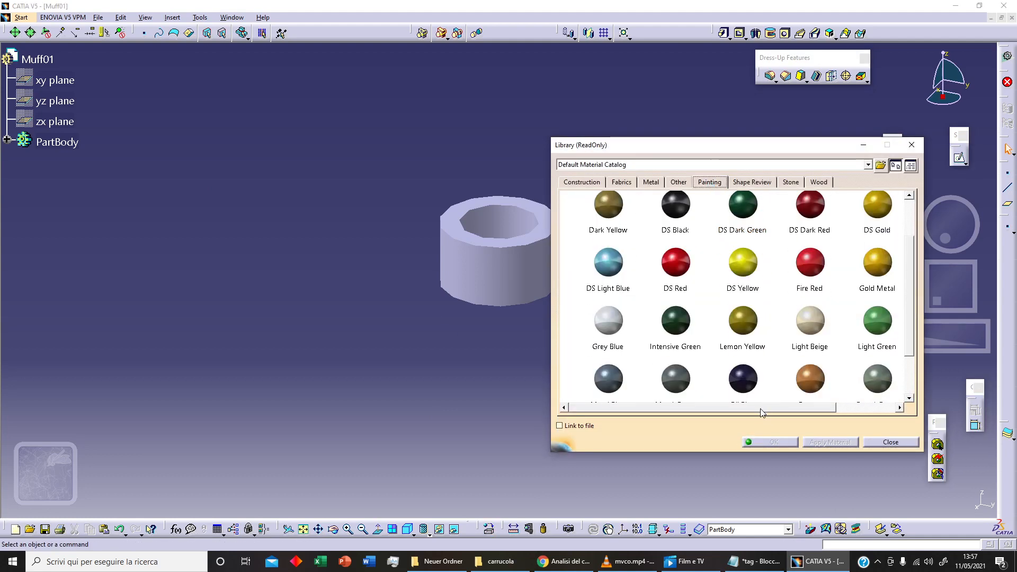
pyautogui.scroll(-1, 770, 398)
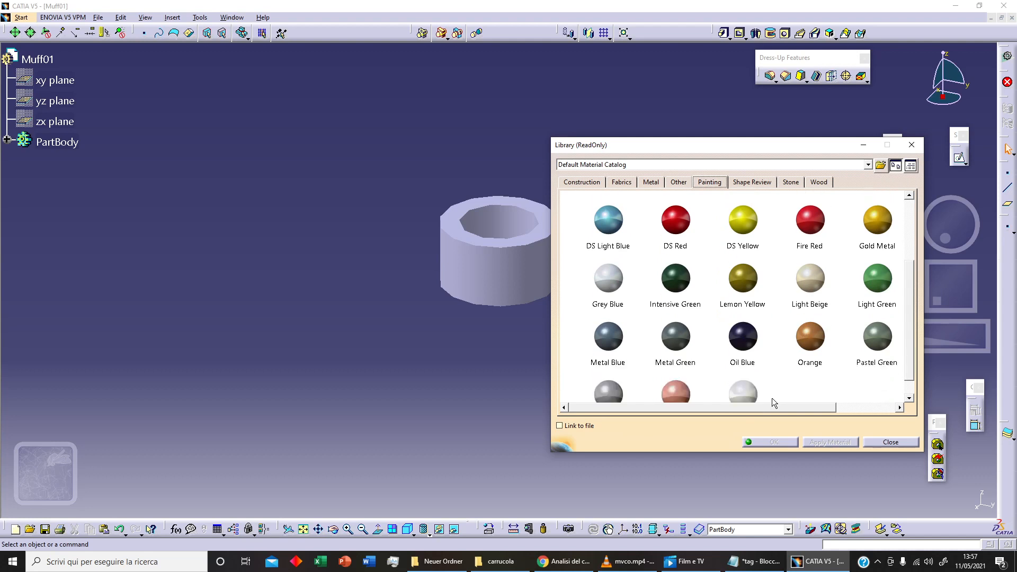
pyautogui.scroll(-3, 710, 381)
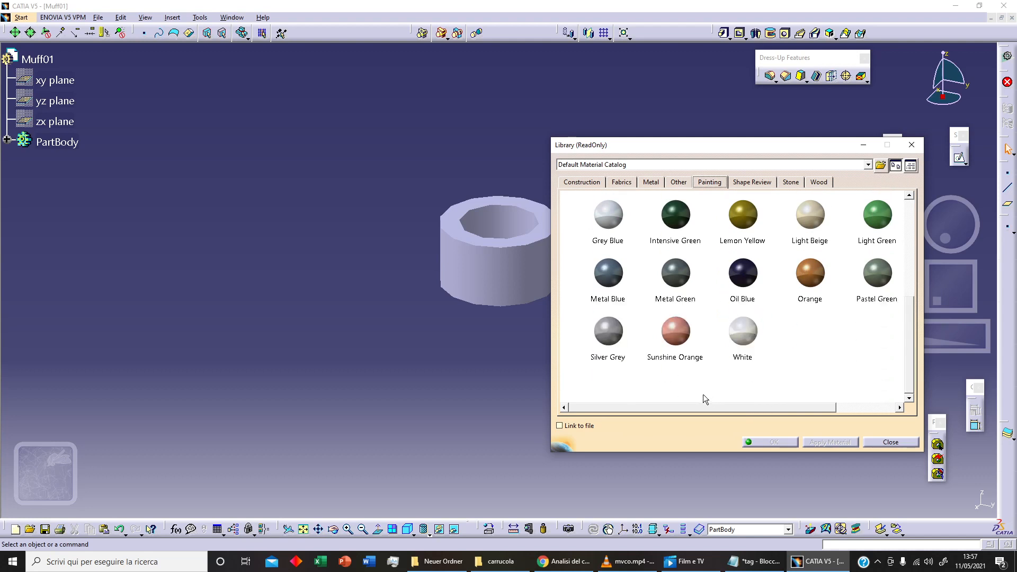
pyautogui.click(613, 343)
pyautogui.click(37, 59)
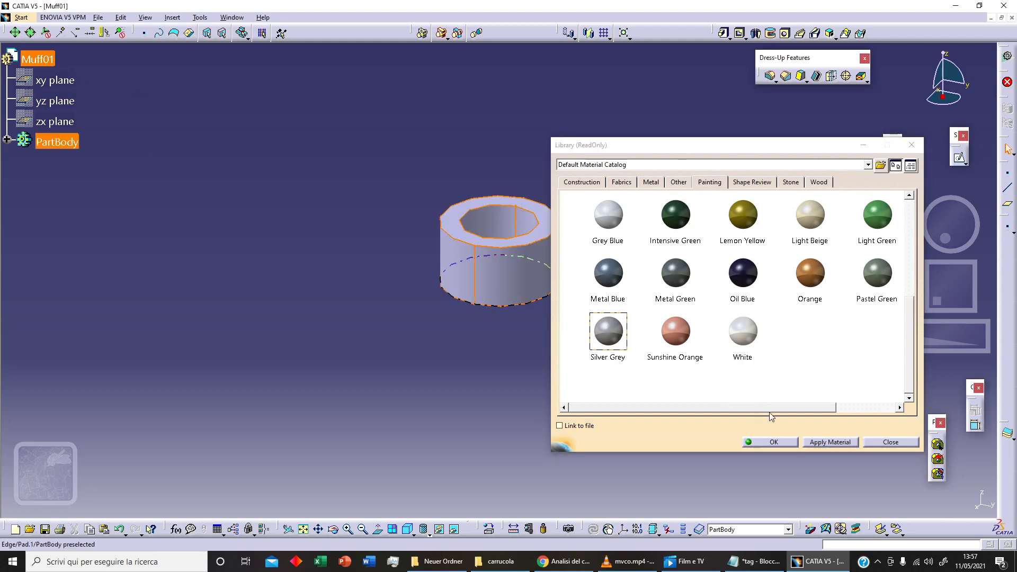
pyautogui.click(829, 441)
pyautogui.click(781, 441)
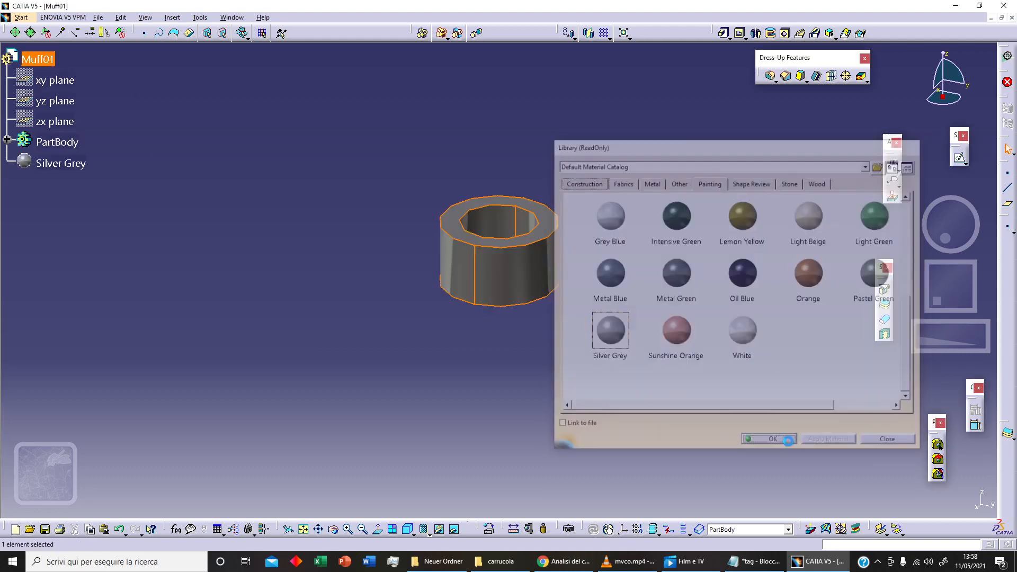
pyautogui.moveTo(648, 341); pyautogui.dragTo(659, 321, button='middle')
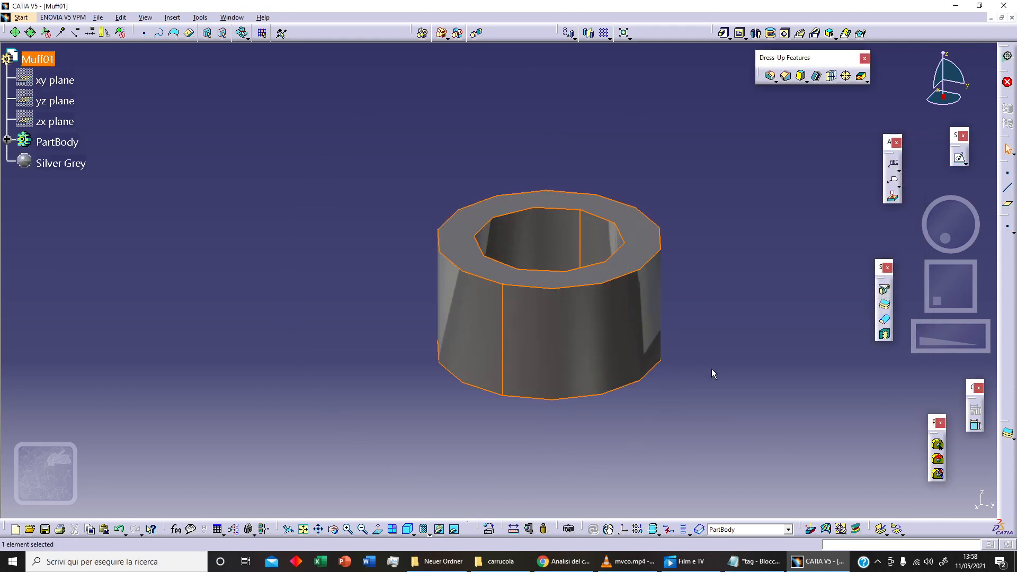
# Step: Save the part in the carrucola folder as a CATPart file named Muff01
pyautogui.moveTo(711, 369); pyautogui.dragTo(694, 340, button='middle')
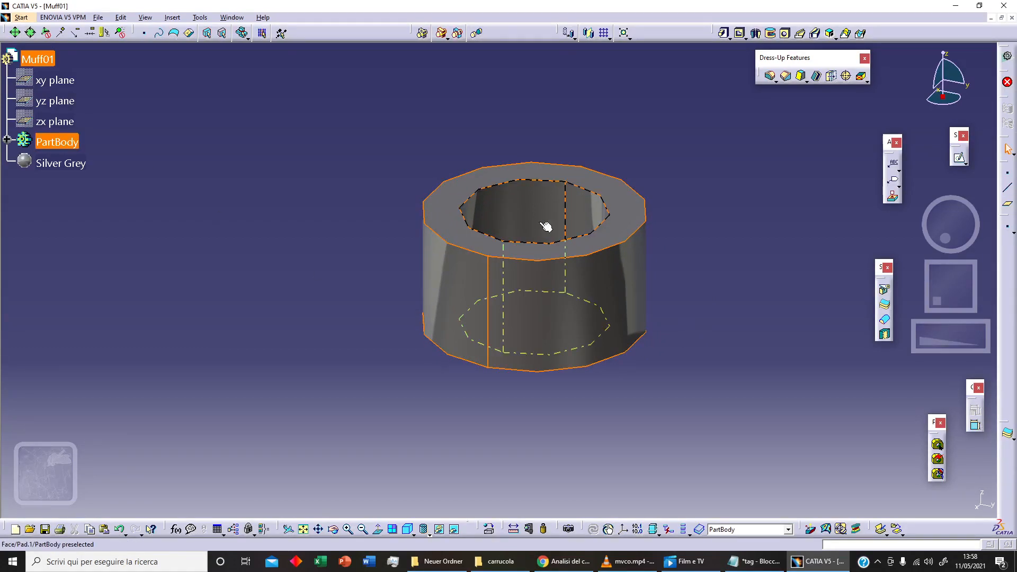
pyautogui.click(100, 18)
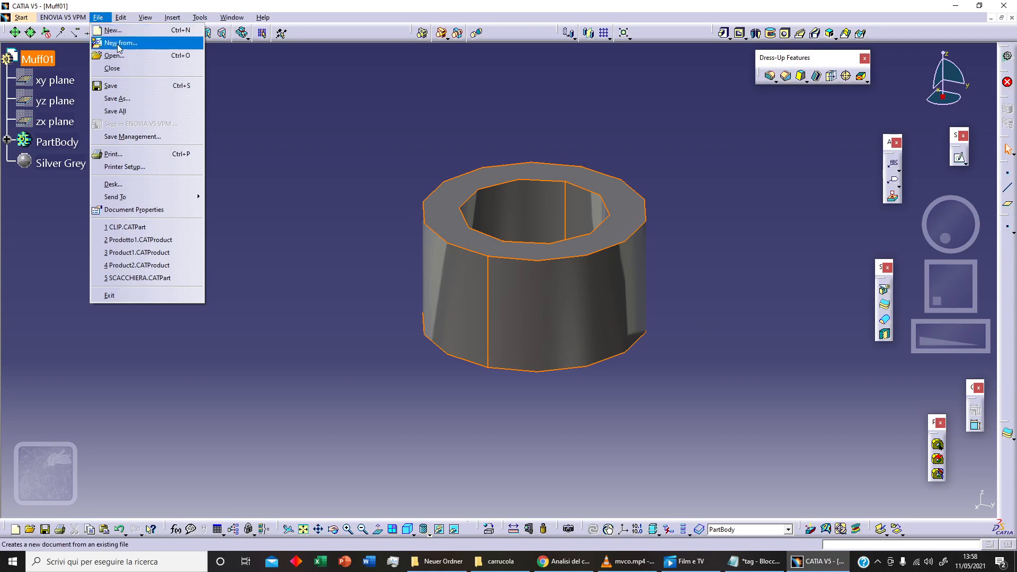
pyautogui.click(134, 96)
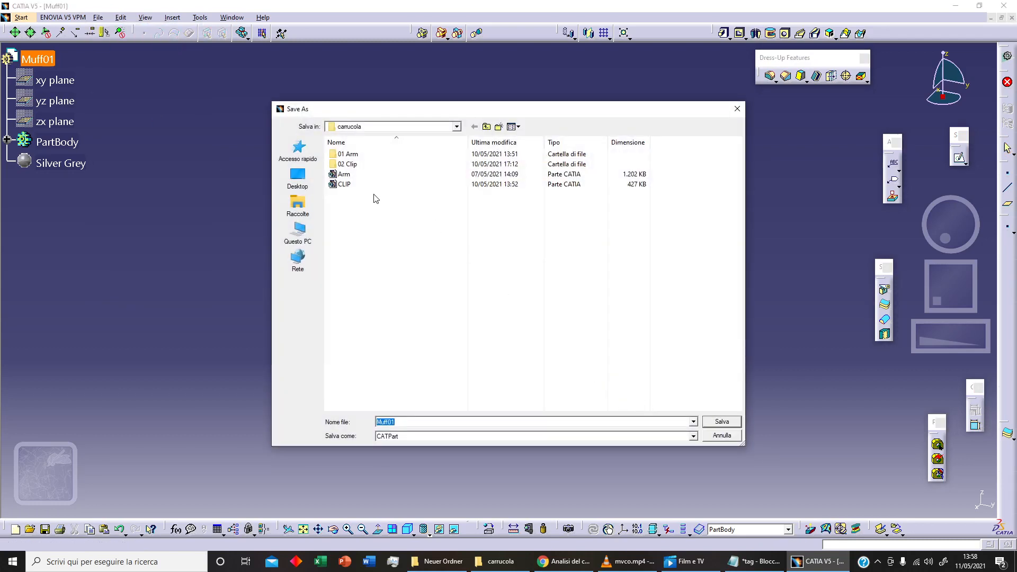
pyautogui.click(722, 421)
pyautogui.click(713, 420)
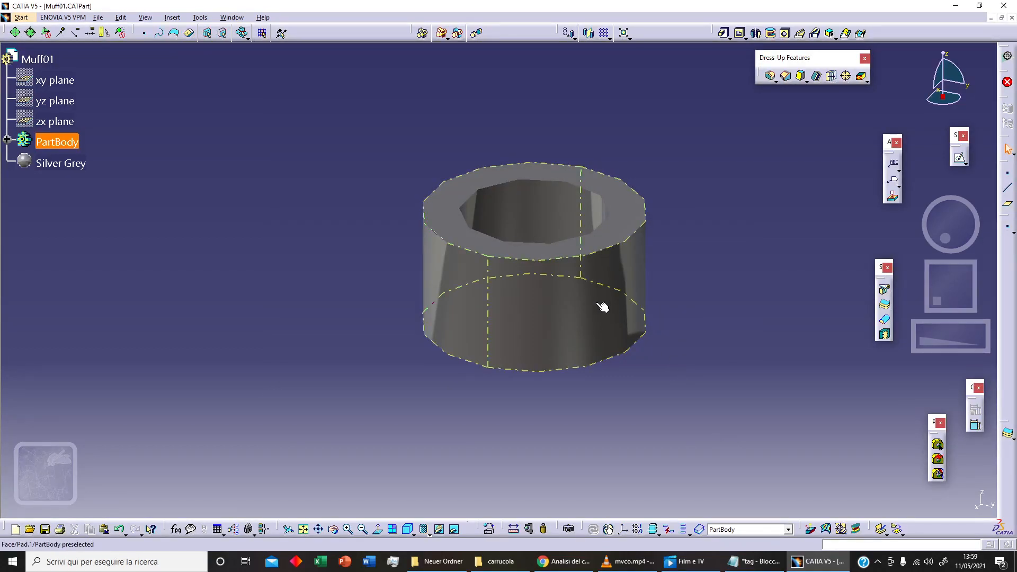
# Step: Set the length of the sleeve's pad to 12 mm
pyautogui.doubleClick(647, 314)
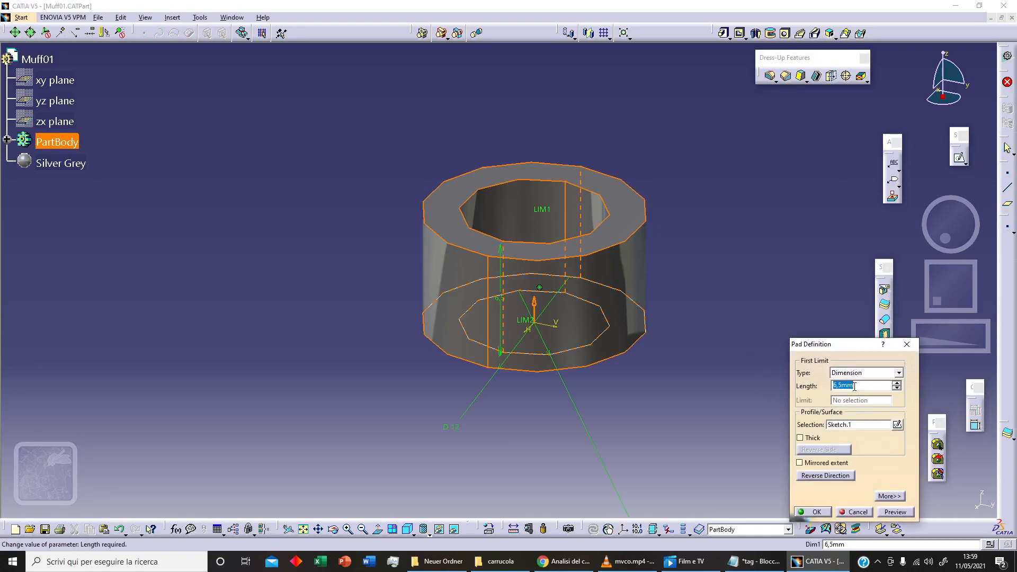
pyautogui.write('12')
pyautogui.click(825, 512)
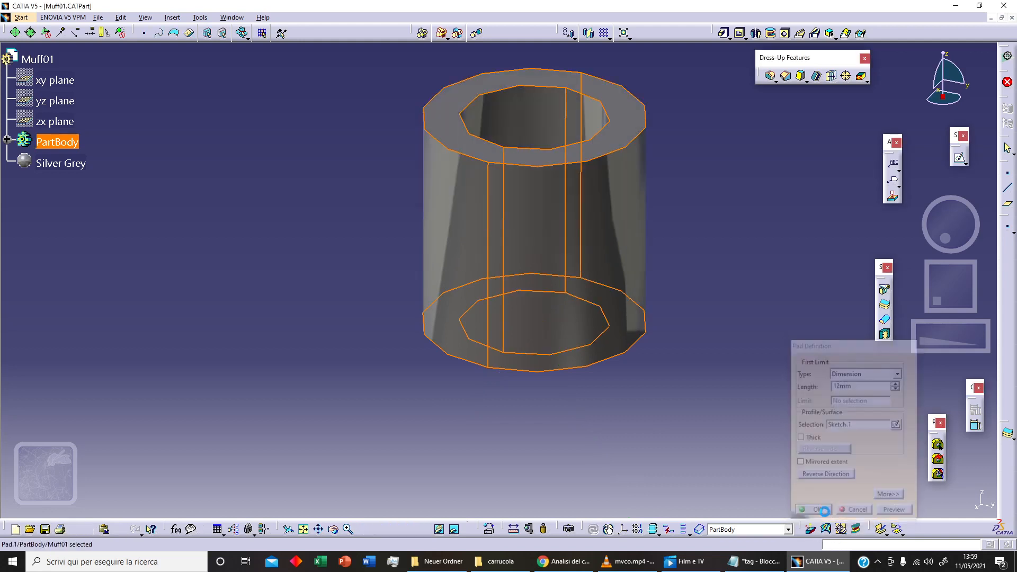
pyautogui.click(740, 393)
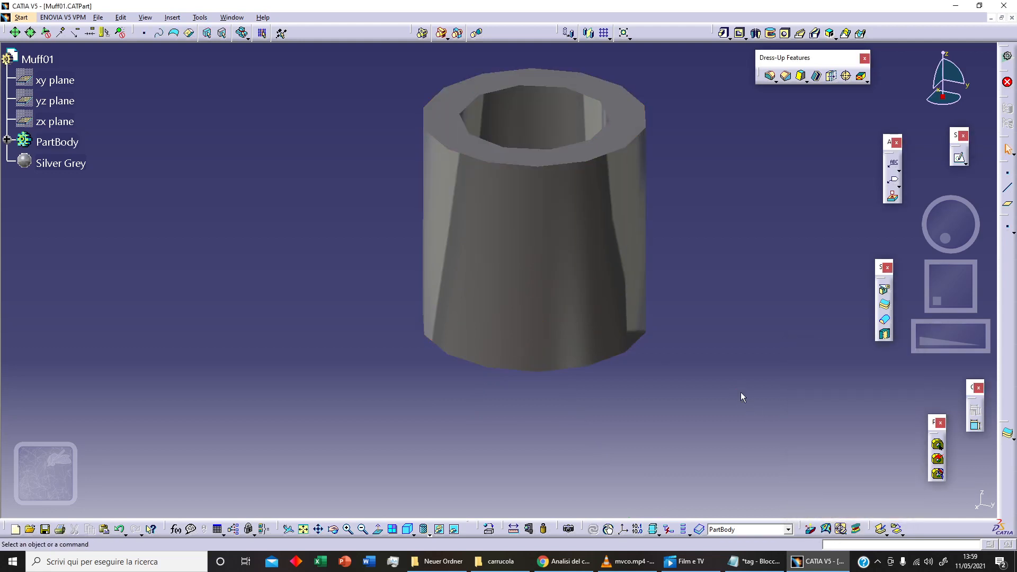
# Step: Save the lengthened sleeve as a separate CATPart file named Muff02 in the carrucola folder
pyautogui.click(98, 17)
pyautogui.click(117, 98)
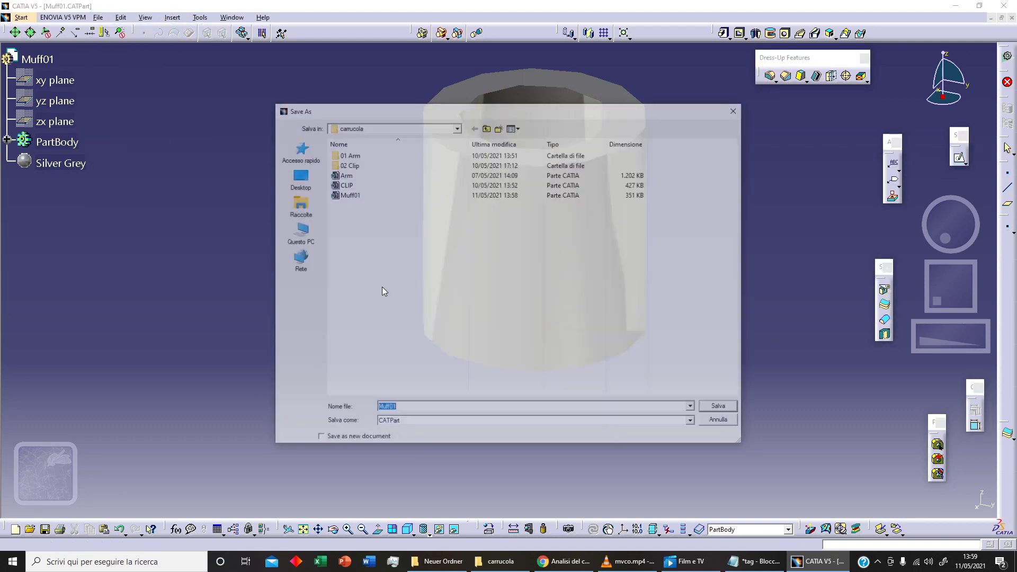
pyautogui.click(406, 410)
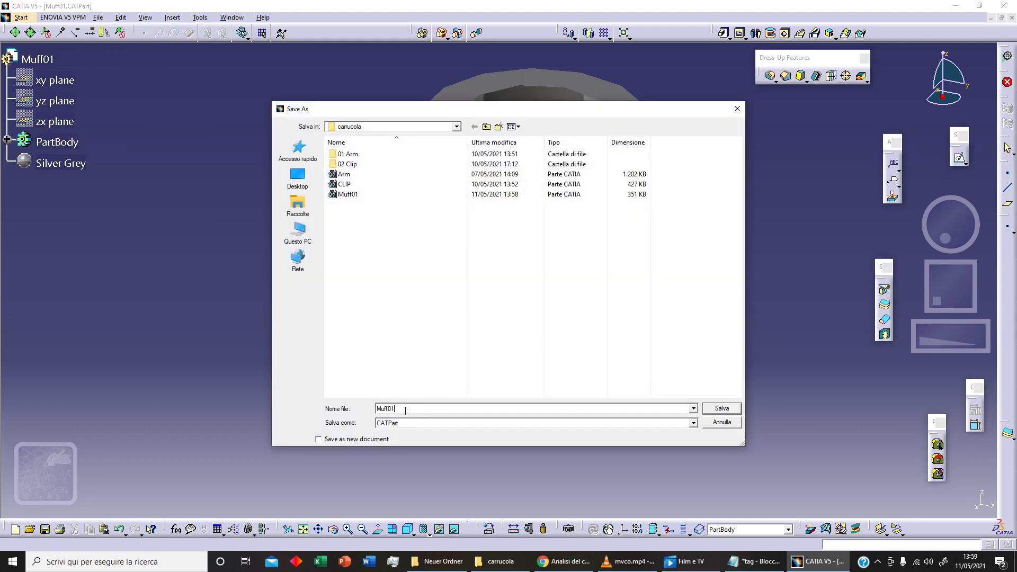
pyautogui.press('BackSpace')
pyautogui.write('2')
pyautogui.click(710, 409)
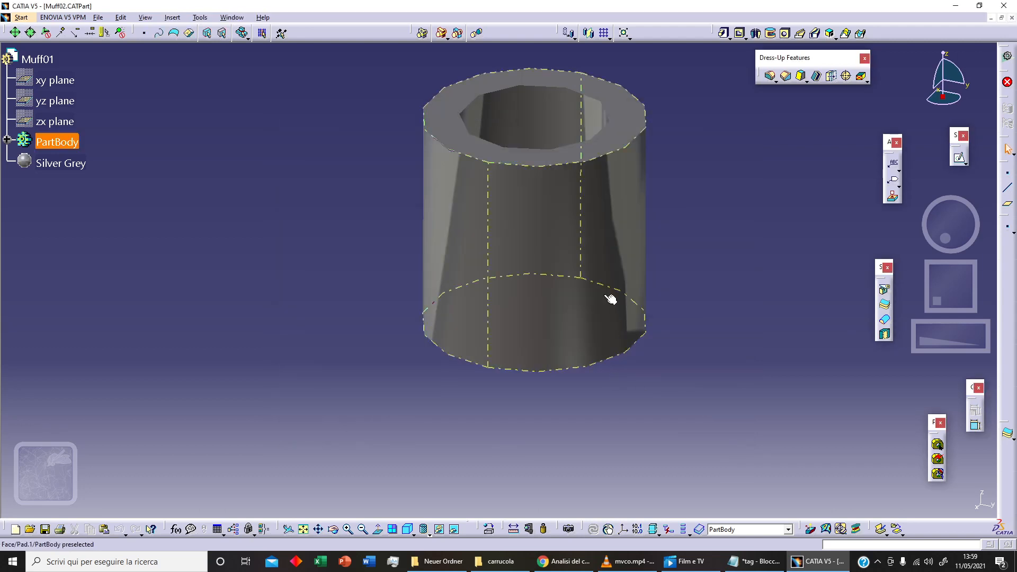
# Step: Set the length of the sleeve's pad to 16 mm
pyautogui.moveTo(609, 296); pyautogui.dragTo(602, 320, button='middle')
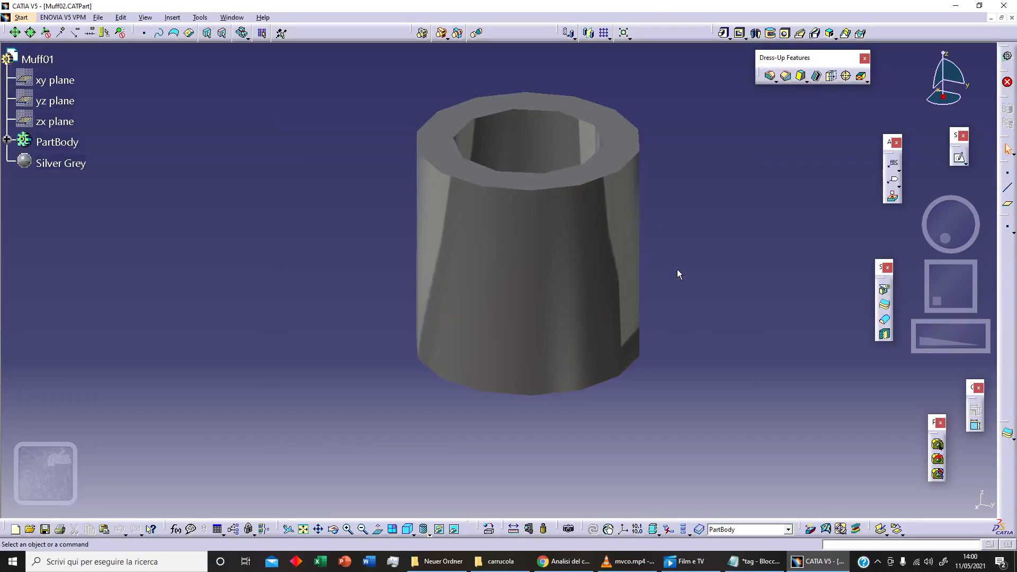
pyautogui.doubleClick(604, 258)
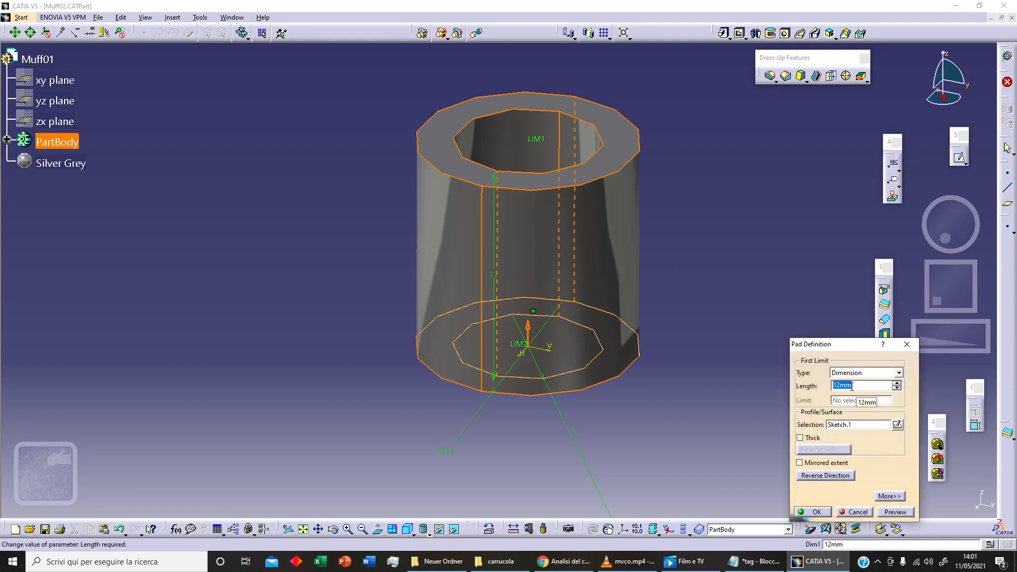
pyautogui.write('16')
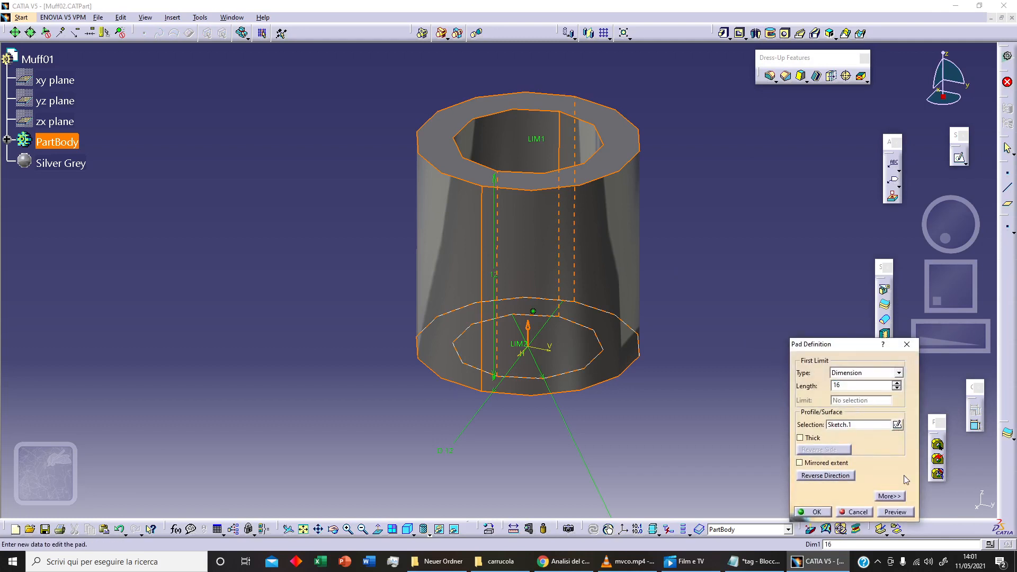
pyautogui.click(900, 511)
pyautogui.click(823, 512)
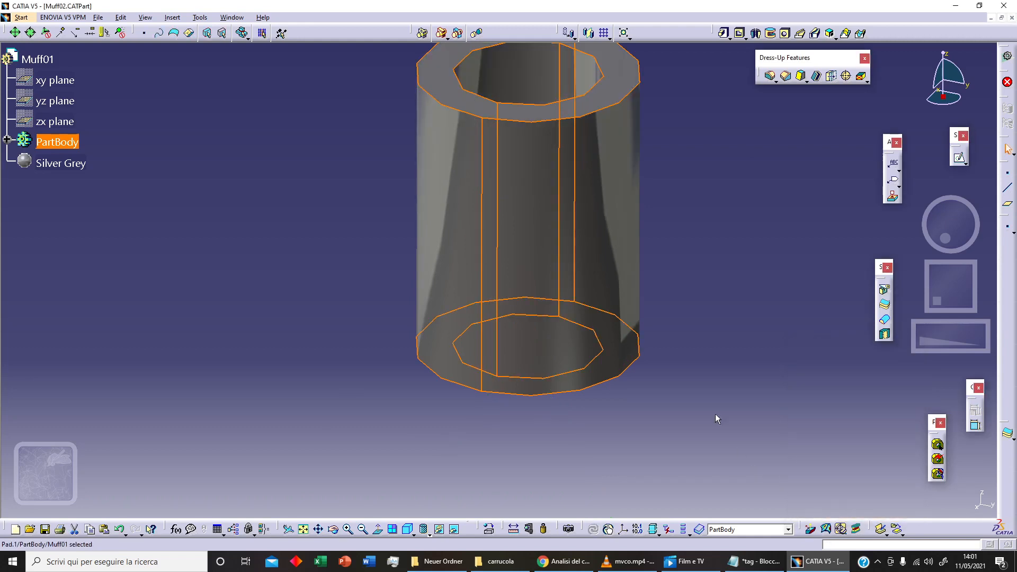
# Step: Save the longest sleeve version as a separate CATPart file named Muff03 in the carrucola folder
pyautogui.click(98, 17)
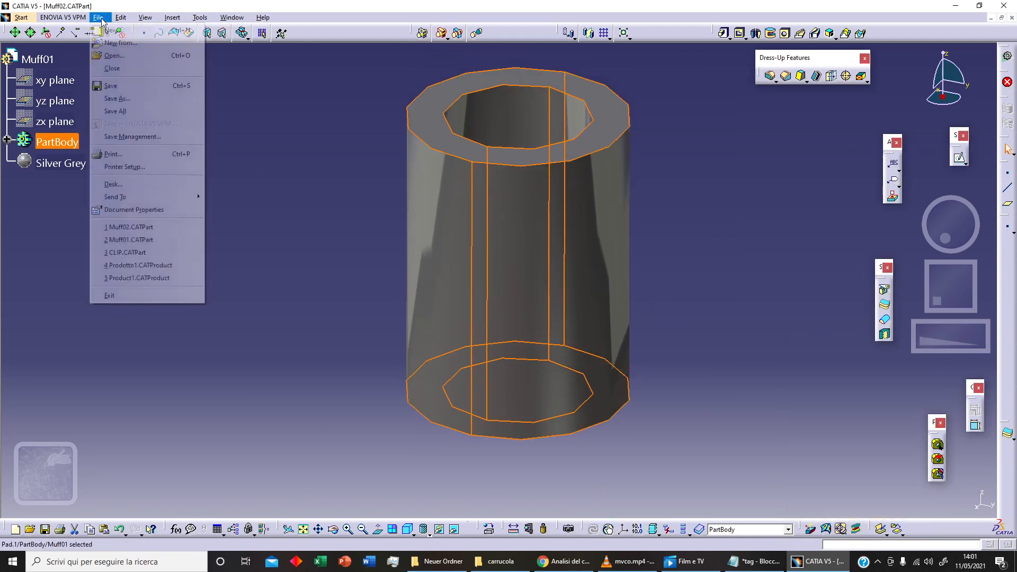
pyautogui.click(133, 99)
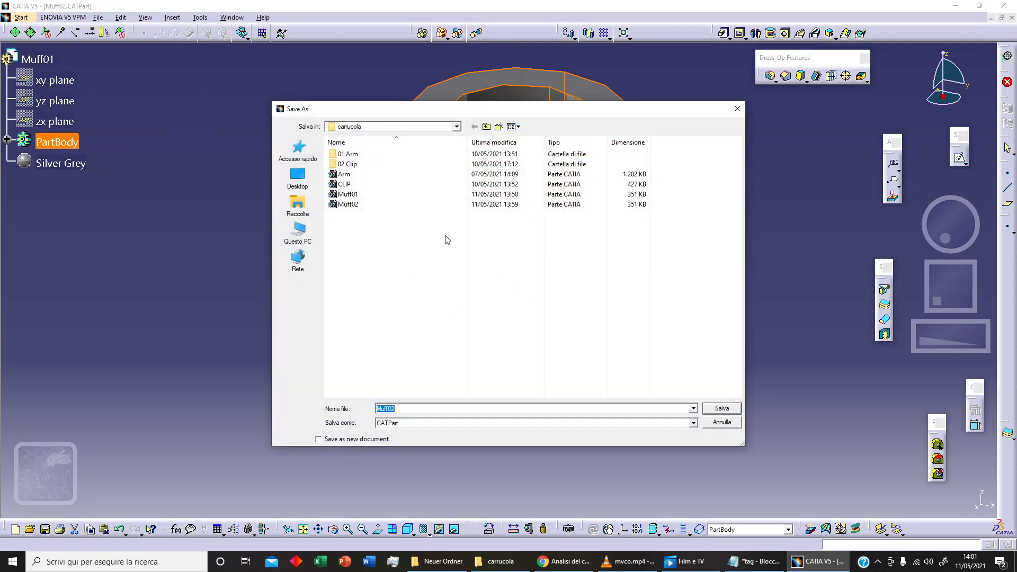
pyautogui.click(407, 407)
pyautogui.press('BackSpace')
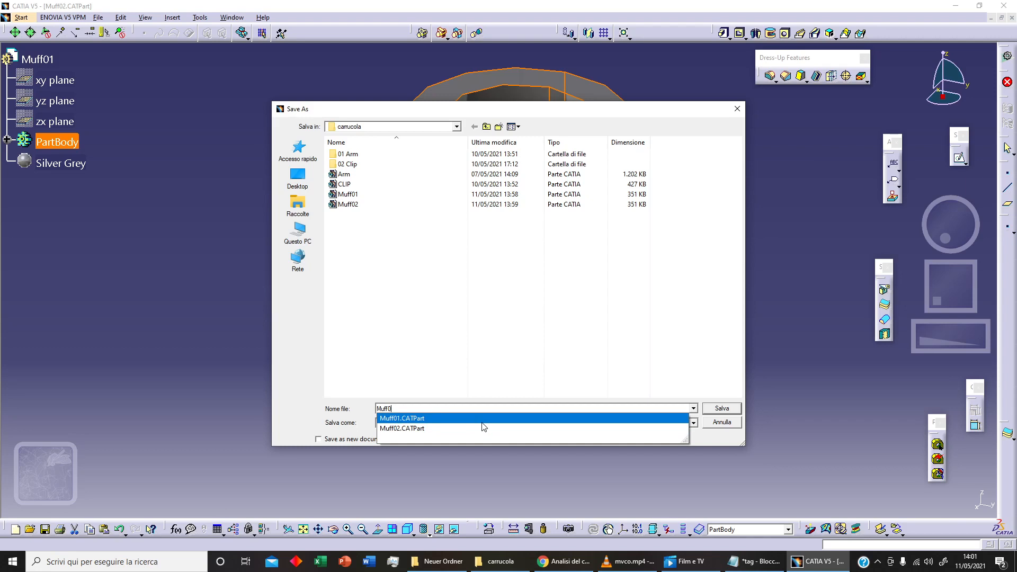
pyautogui.write('3')
pyautogui.click(718, 409)
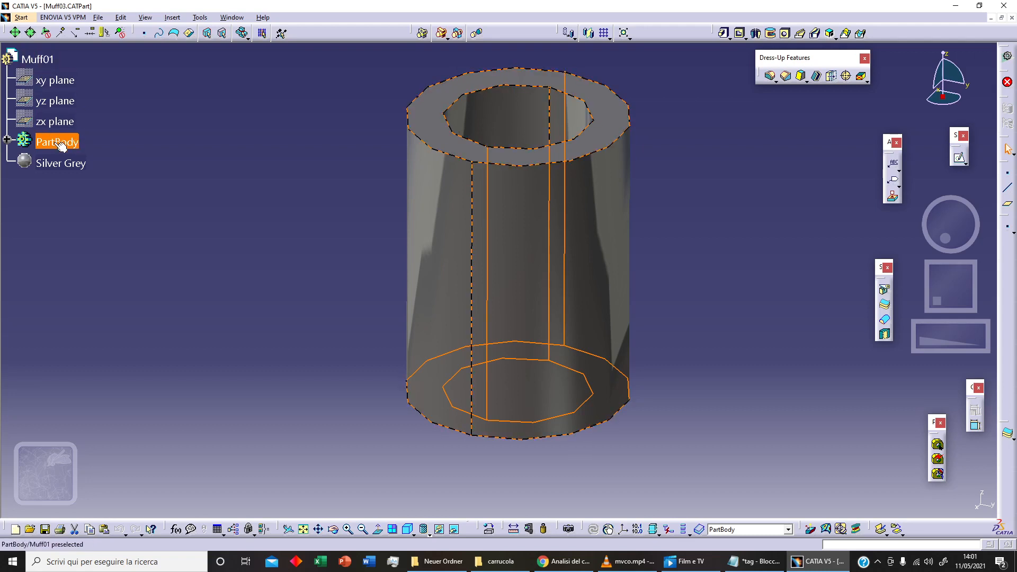
# Step: Change the part number in the root part's product properties to Muff03
pyautogui.click(7, 140)
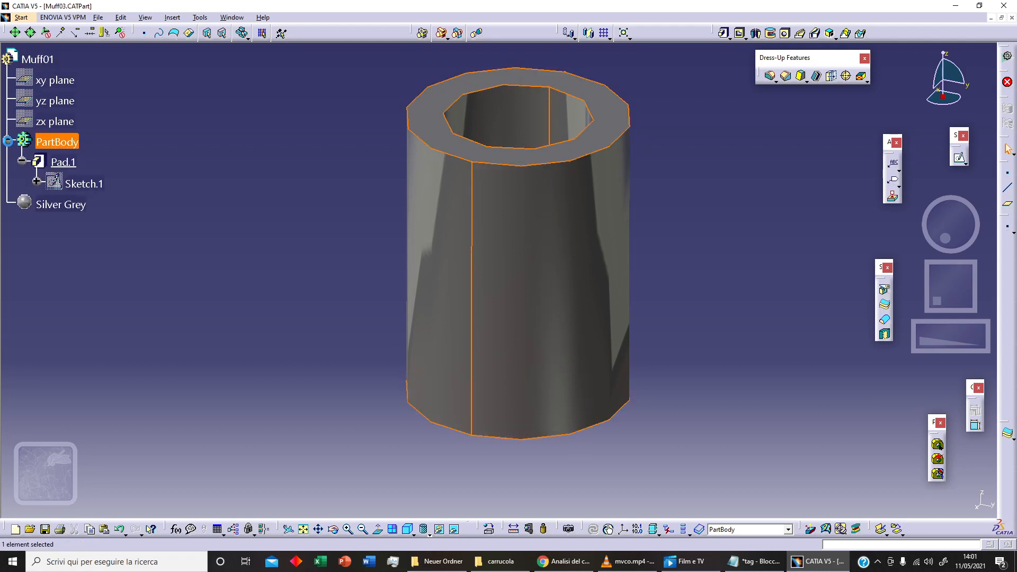
pyautogui.rightClick(63, 144)
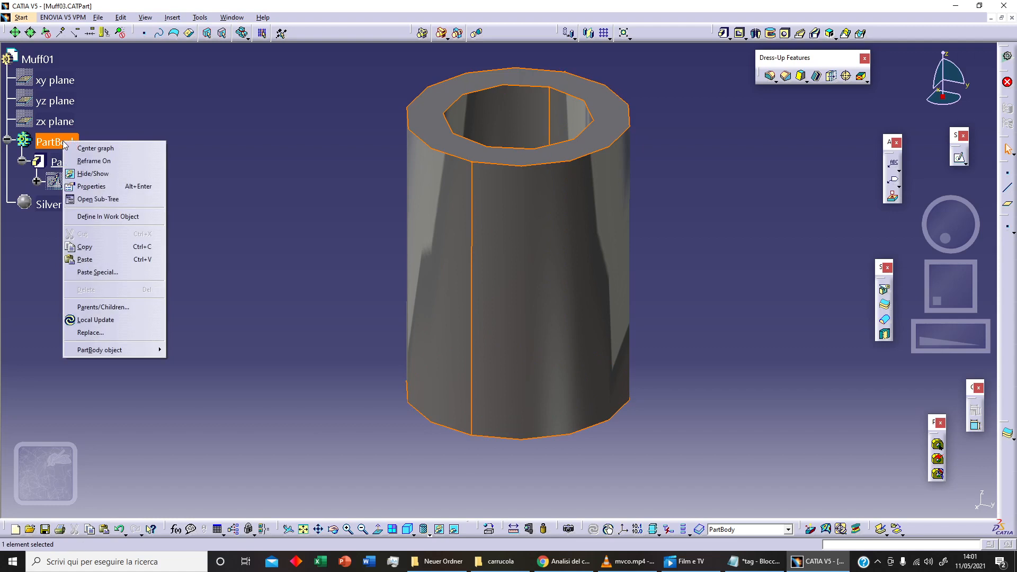
pyautogui.rightClick(51, 63)
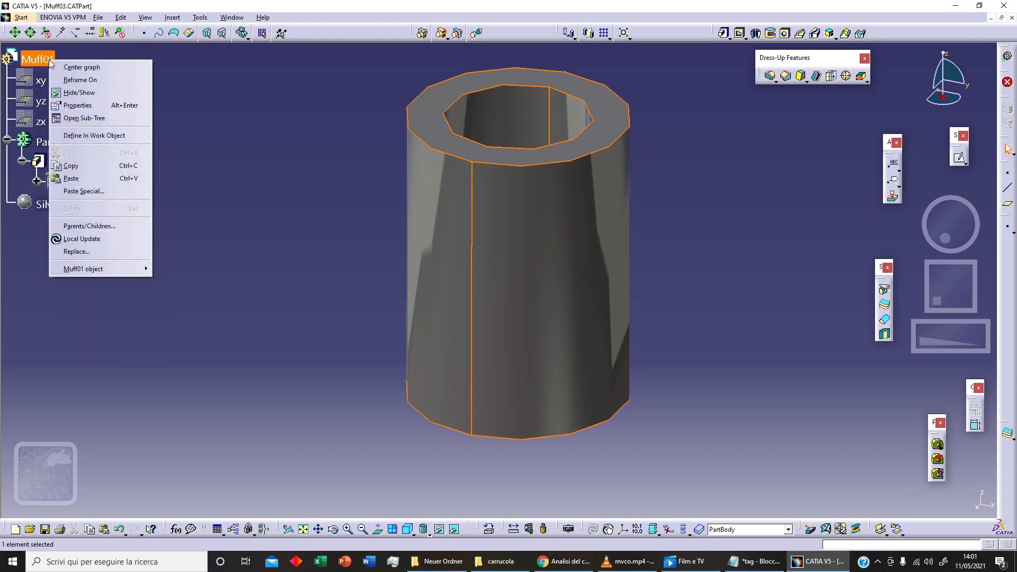
pyautogui.click(96, 105)
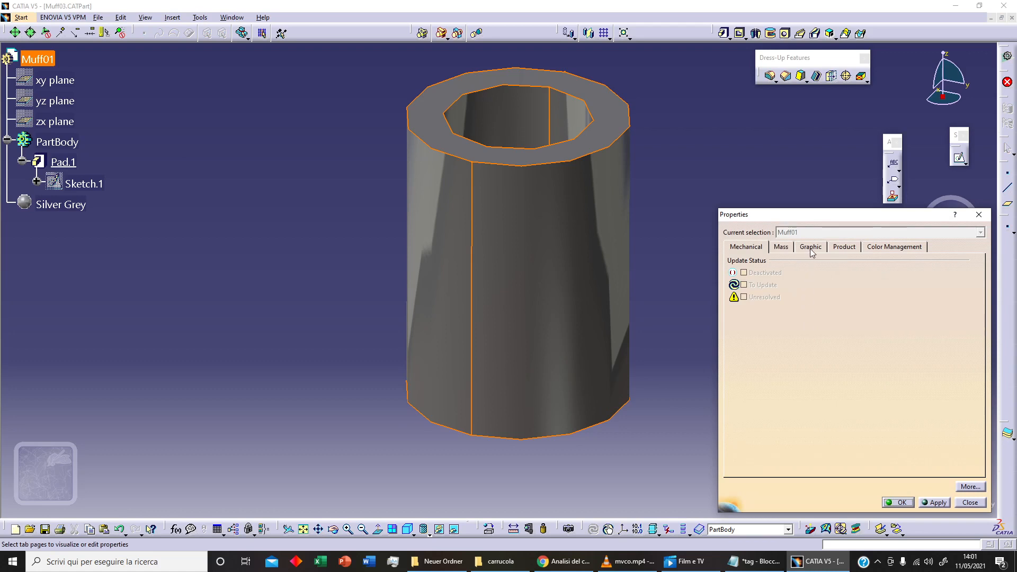
pyautogui.click(844, 247)
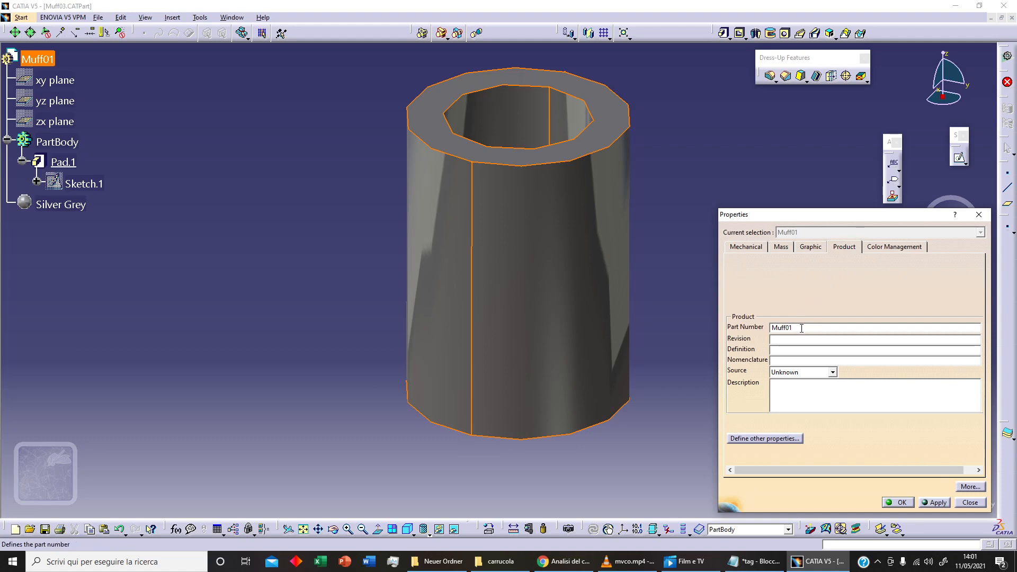
pyautogui.press('BackSpace')
pyautogui.write('3')
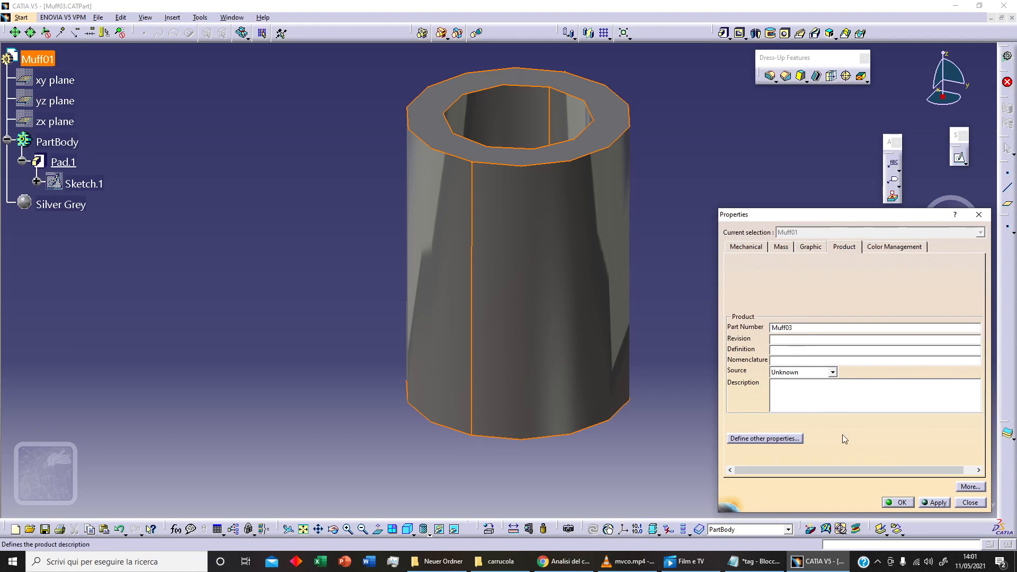
pyautogui.click(927, 501)
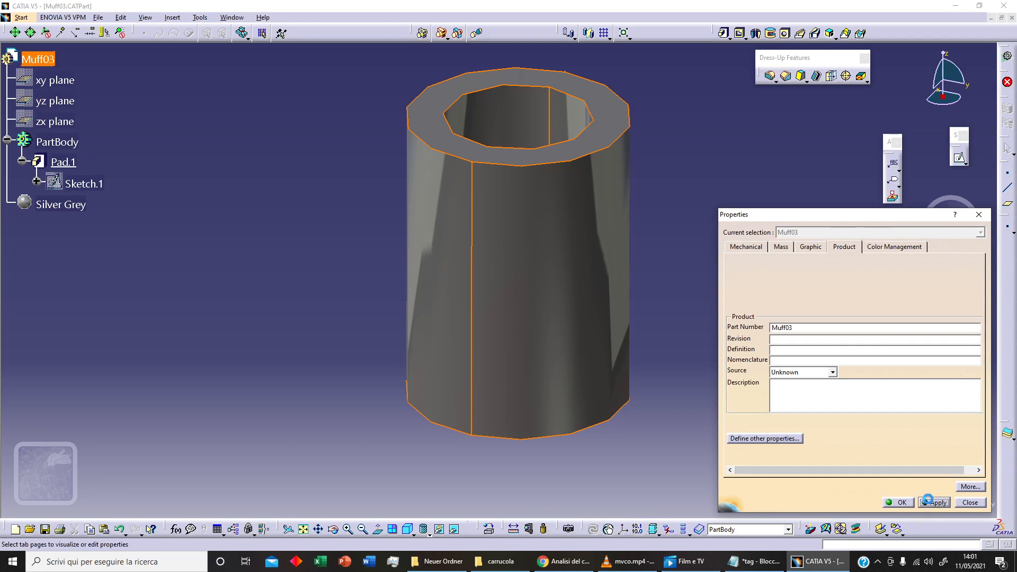
pyautogui.click(899, 502)
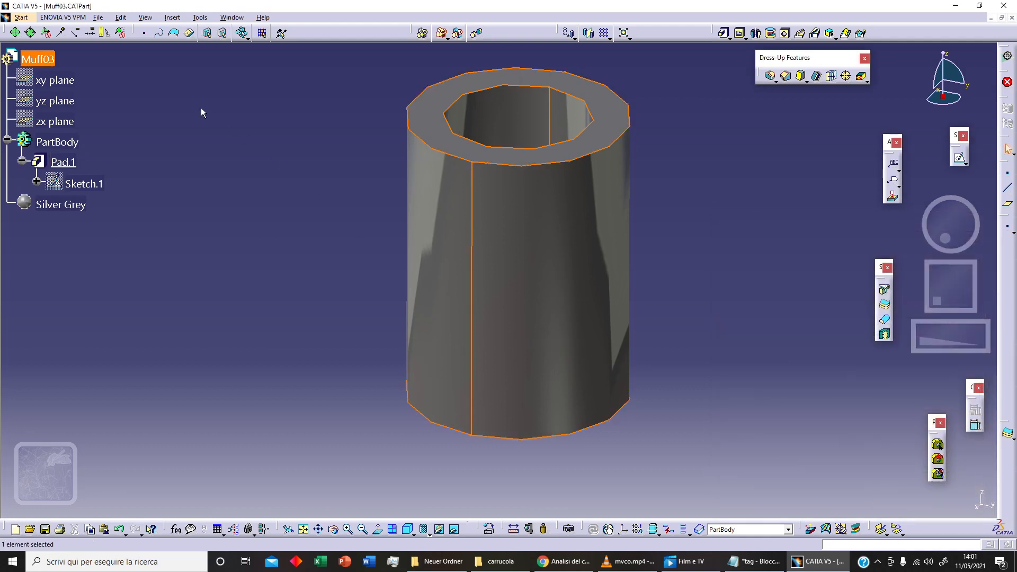
# Step: Save the renamed part under the file name Muff03, overwriting the existing file
pyautogui.click(98, 17)
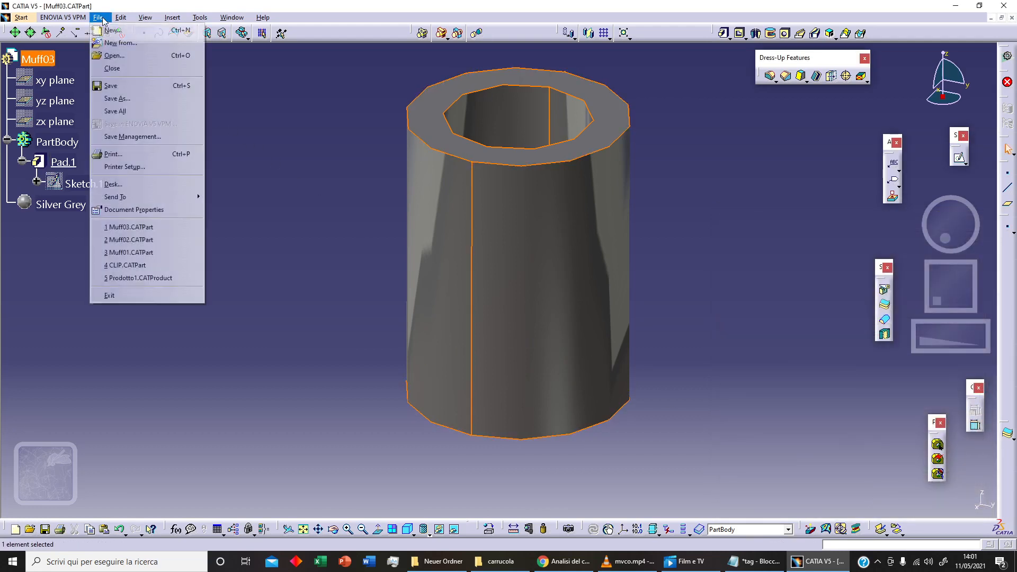
pyautogui.click(118, 98)
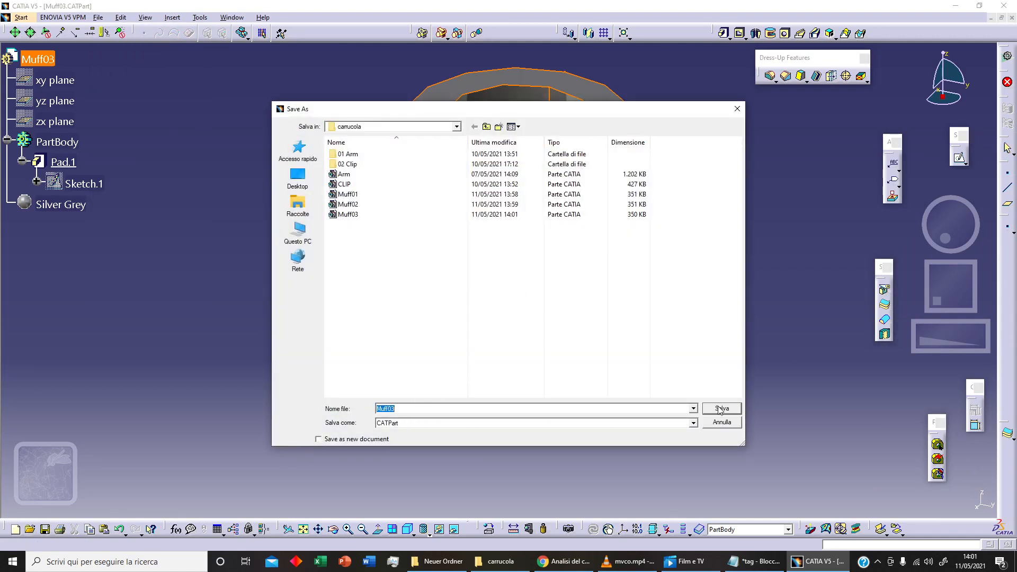
pyautogui.click(719, 409)
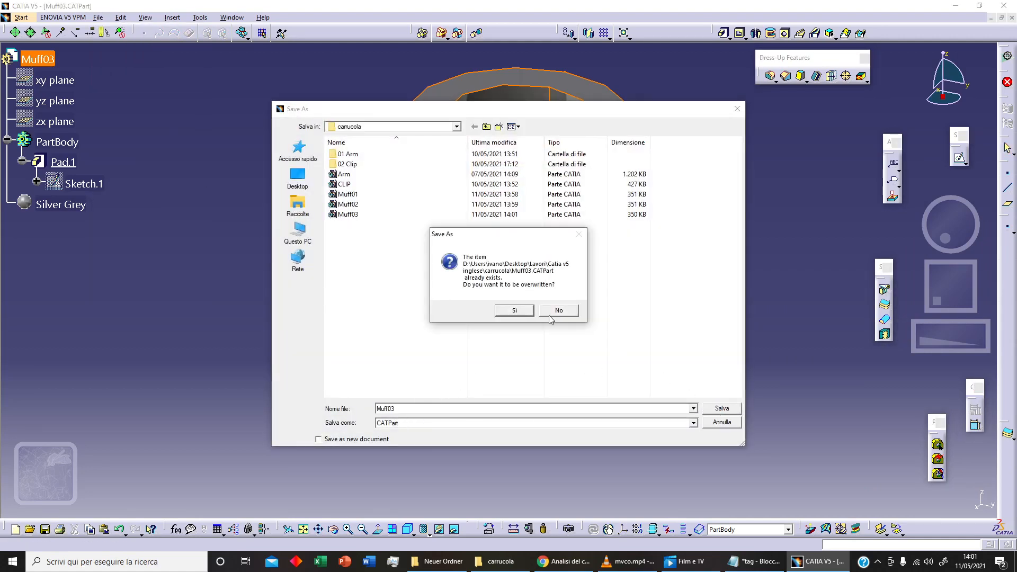
pyautogui.click(527, 311)
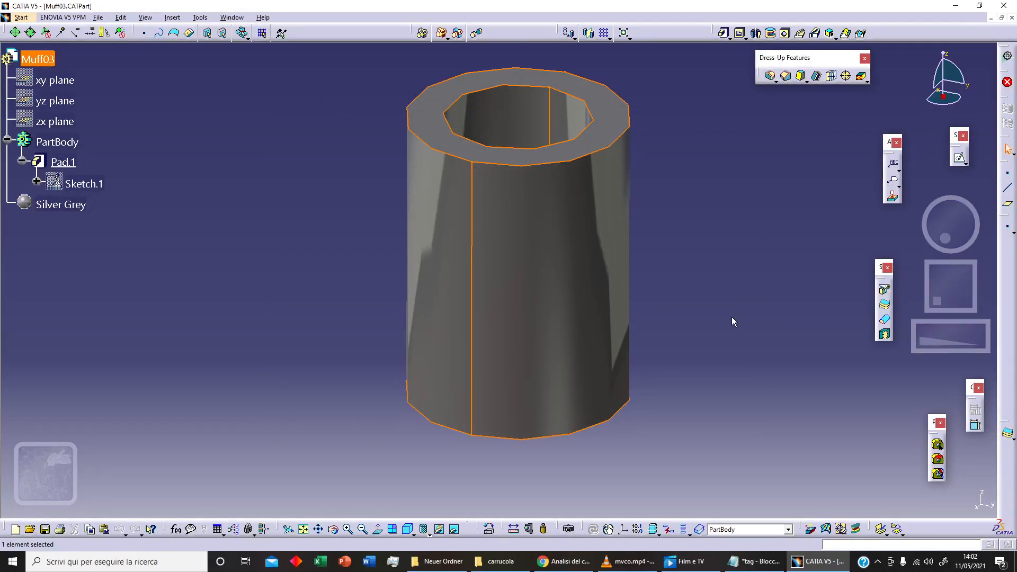
# Step: Open the Muff02 part file from the carrucola folder
pyautogui.click(98, 17)
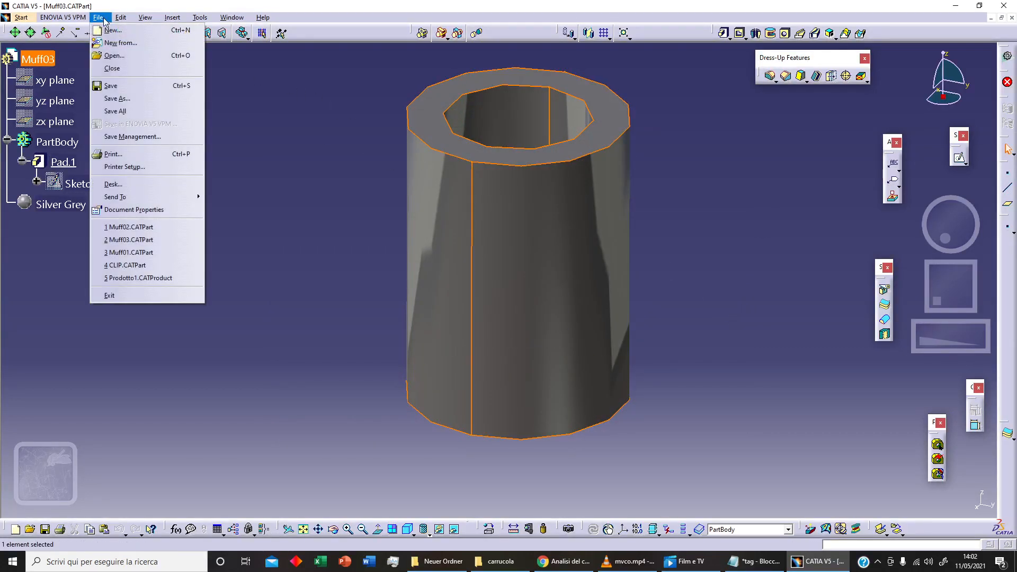
pyautogui.click(128, 56)
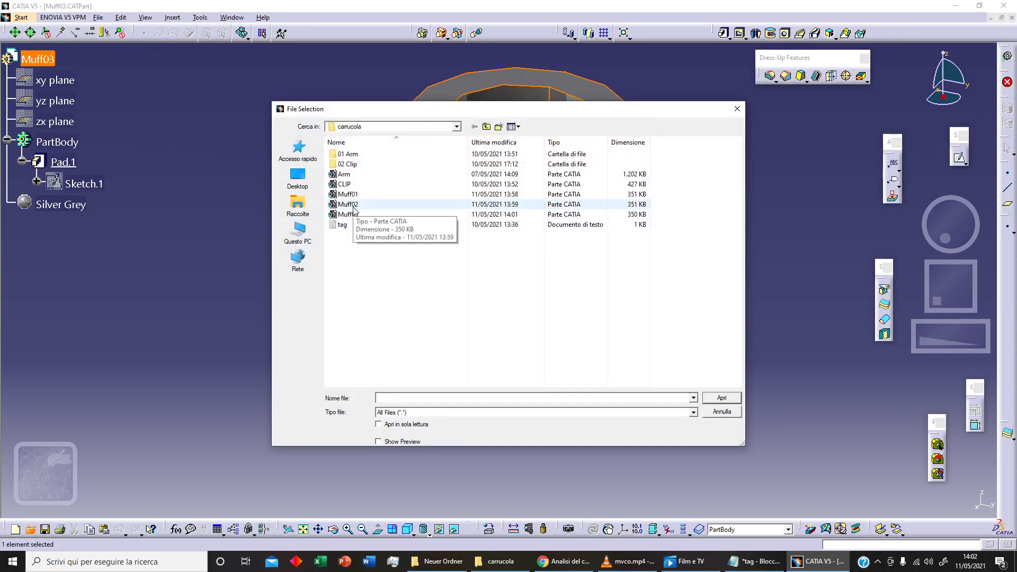
pyautogui.click(353, 206)
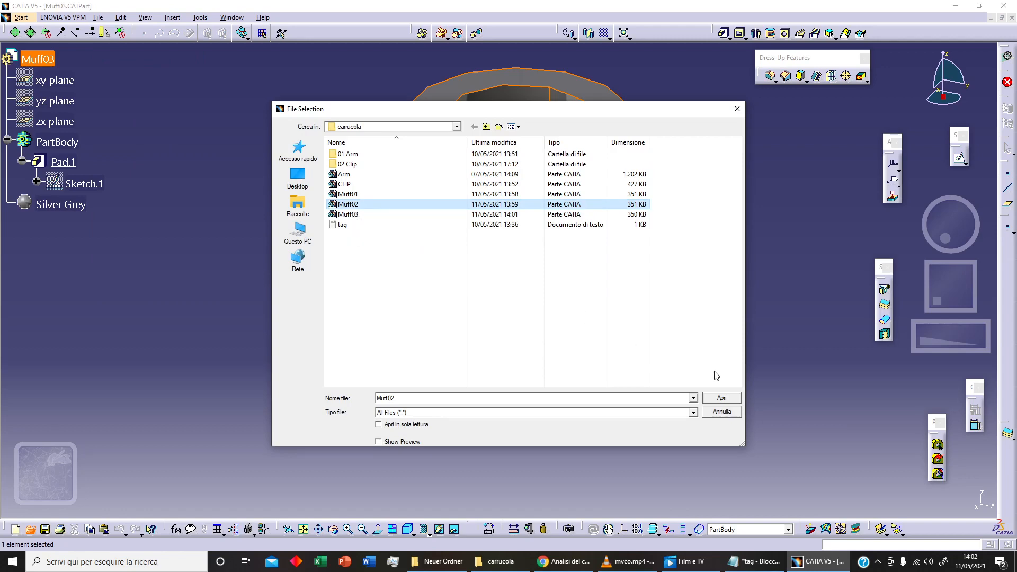
pyautogui.click(722, 399)
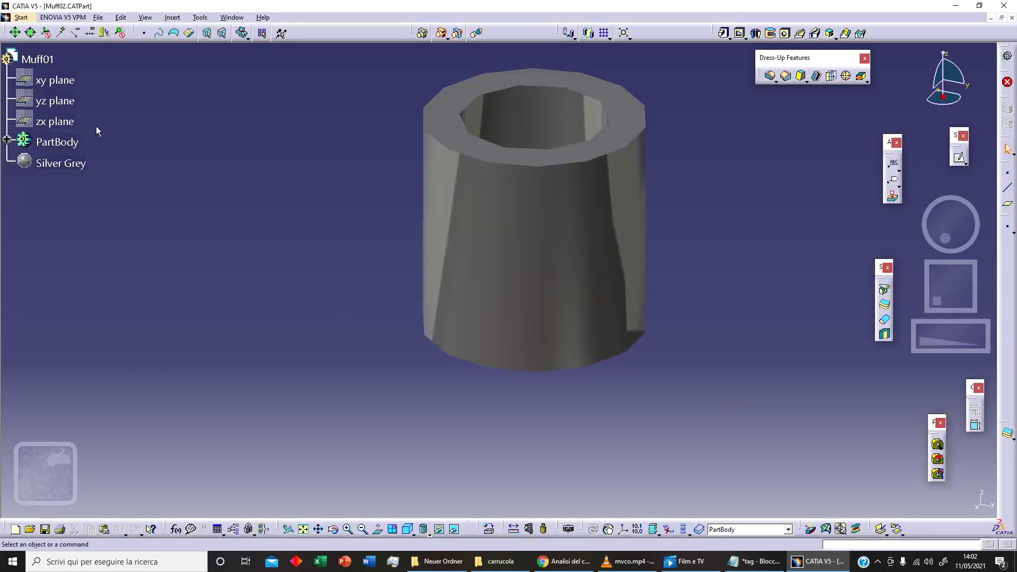
# Step: Change the part number in the root part's product properties to Muff02
pyautogui.rightClick(52, 63)
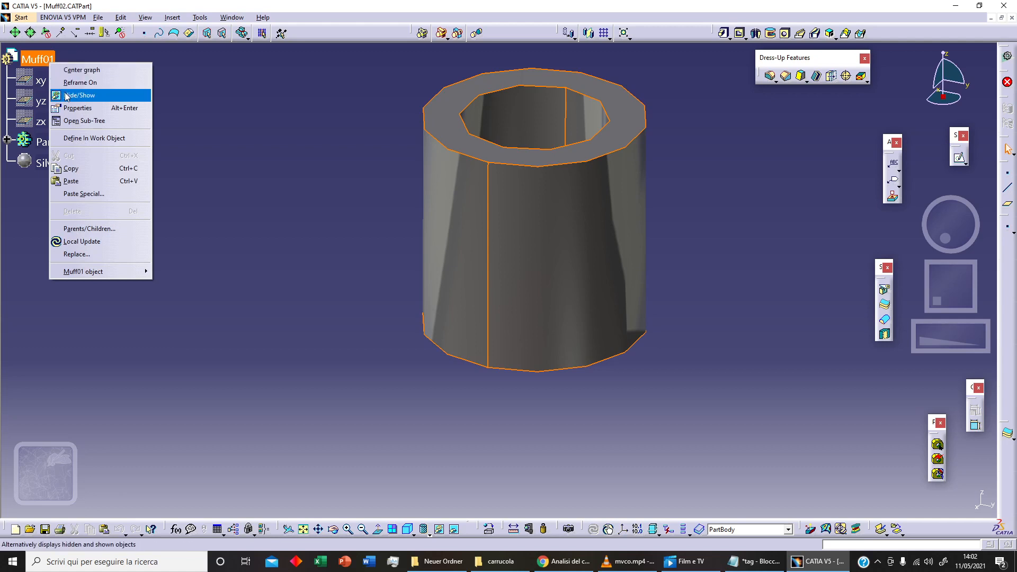
pyautogui.click(75, 108)
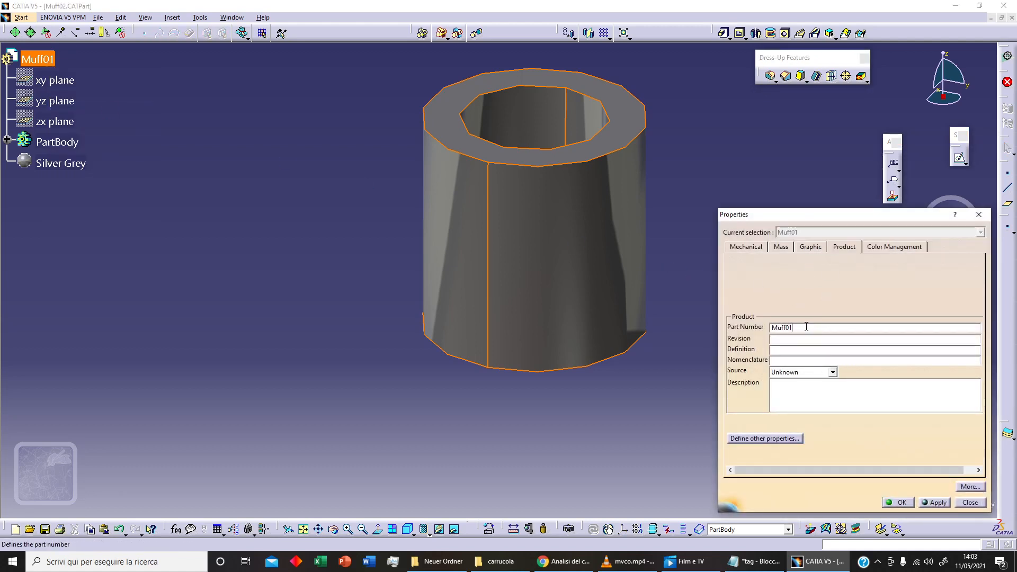
pyautogui.press('BackSpace')
pyautogui.click(923, 503)
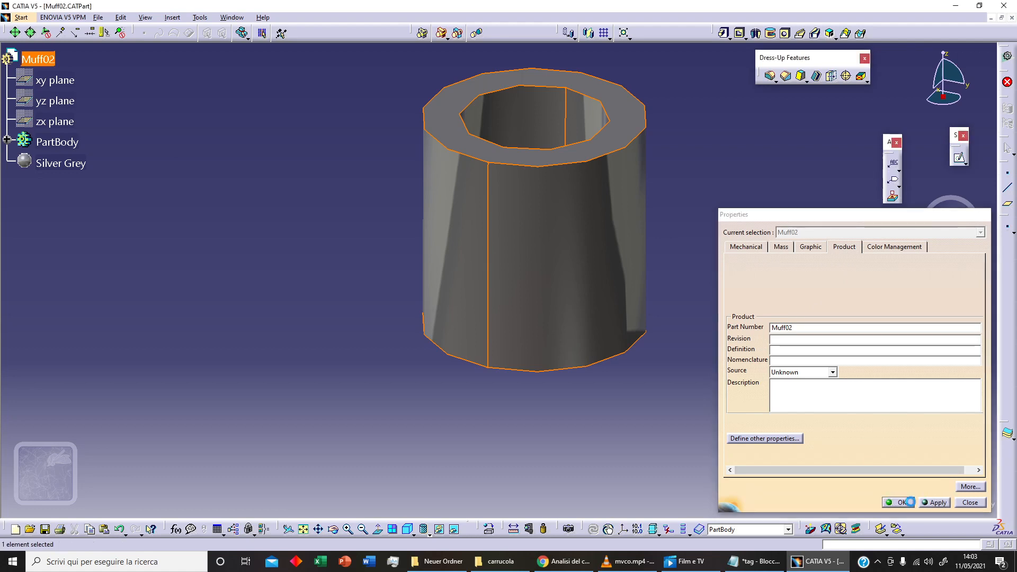
pyautogui.click(900, 502)
# Step: Save the renamed Muff02 part and close both the Muff02 and Muff03 documents
pyautogui.click(554, 193)
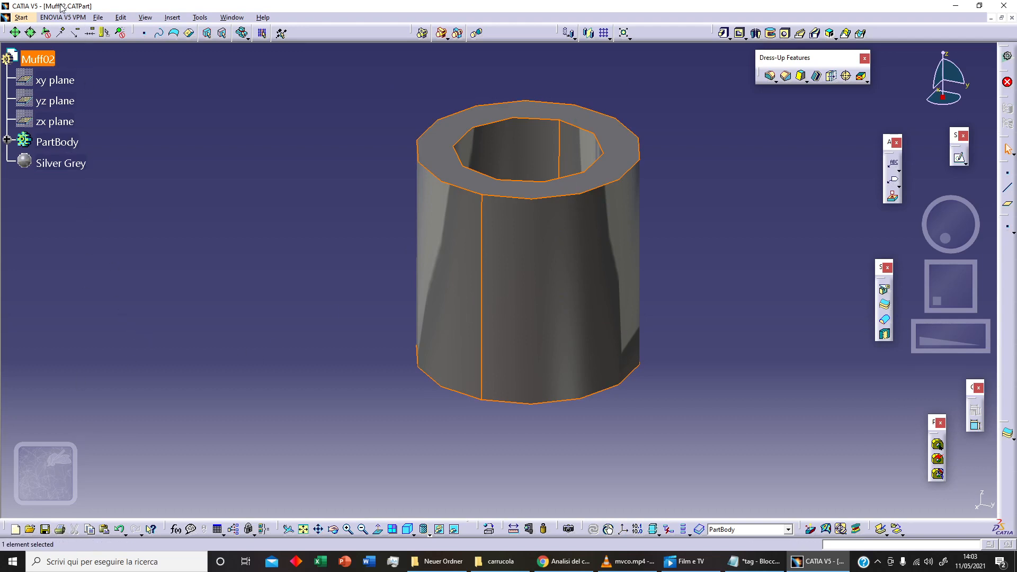
pyautogui.click(46, 529)
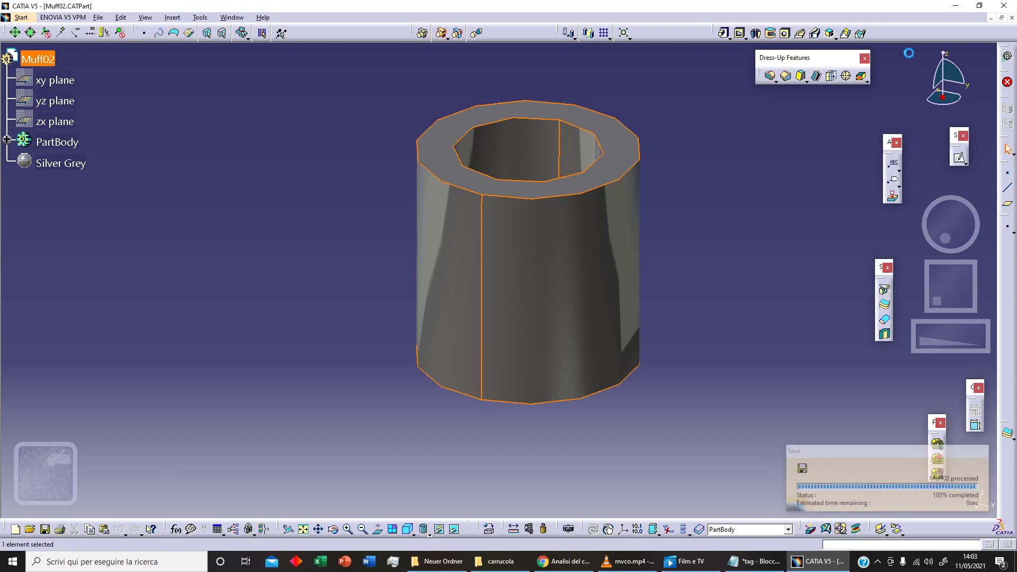
pyautogui.click(1012, 18)
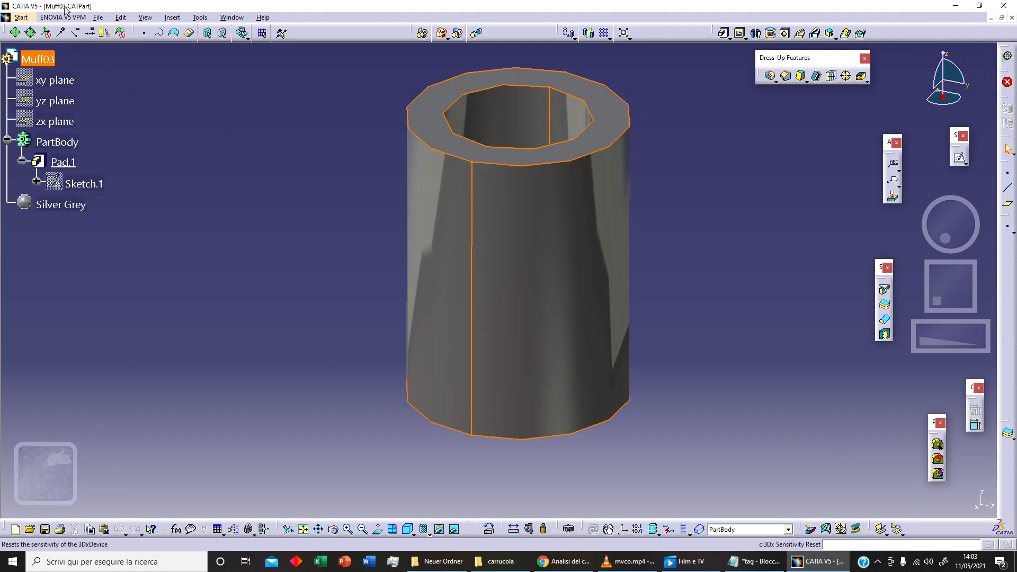
pyautogui.click(1011, 18)
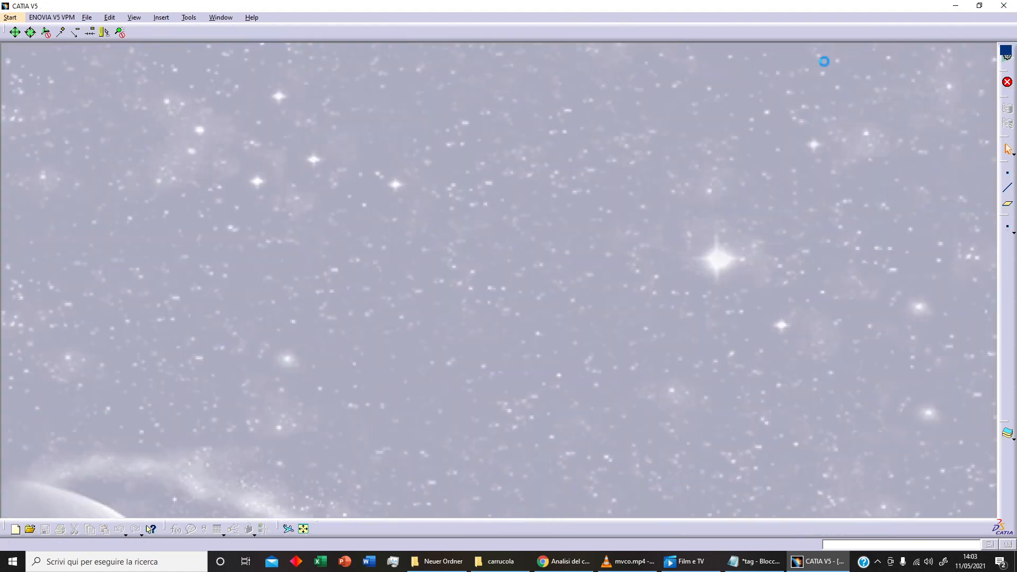
# Step: Open the Muff01 part file from the carrucola folder
pyautogui.click(96, 21)
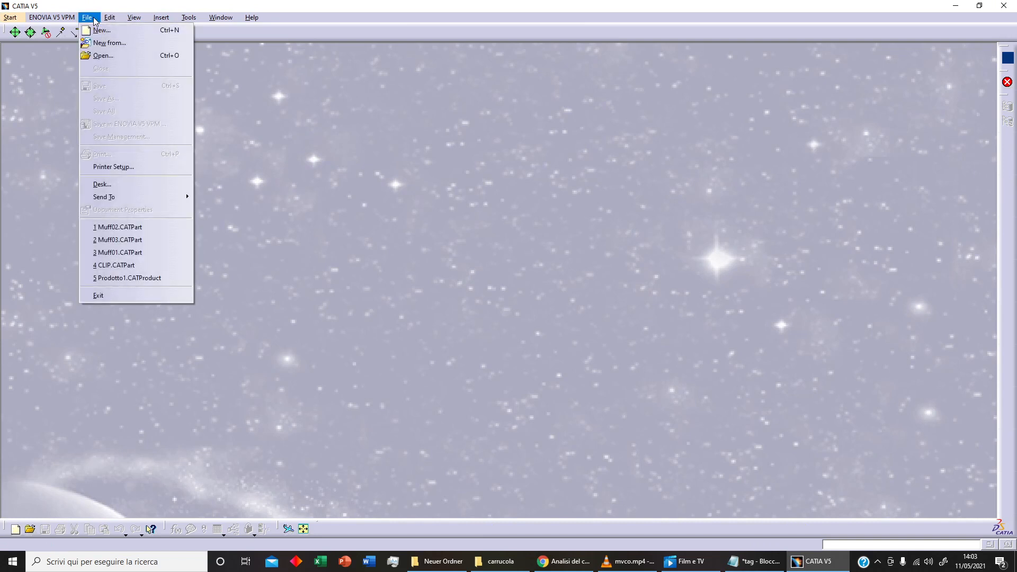
pyautogui.click(110, 53)
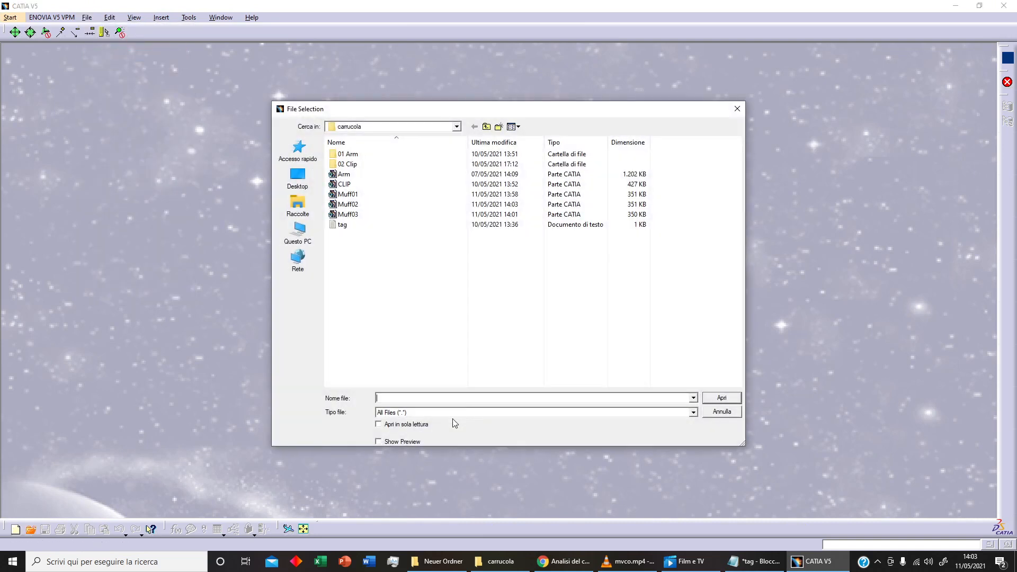
pyautogui.click(358, 195)
pyautogui.click(731, 398)
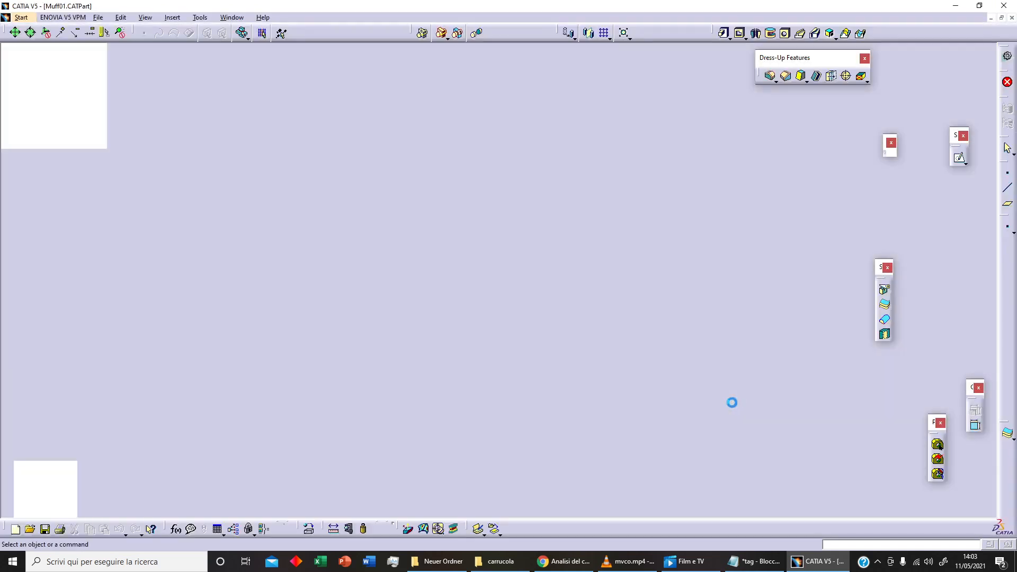